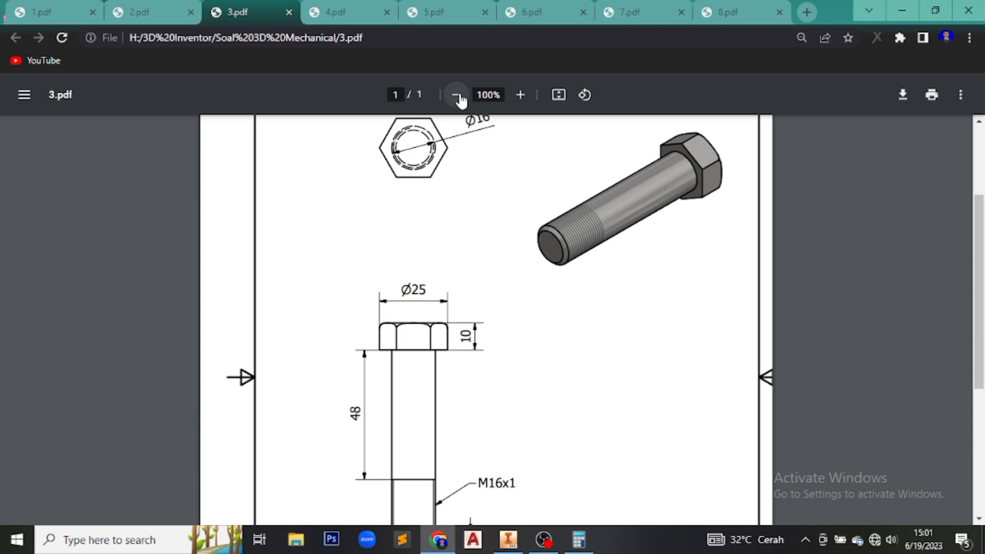
Switch to Autodesk Inventor and create a new part from the metric Standard (mm).ipt template.
click(456, 95)
click(456, 95)
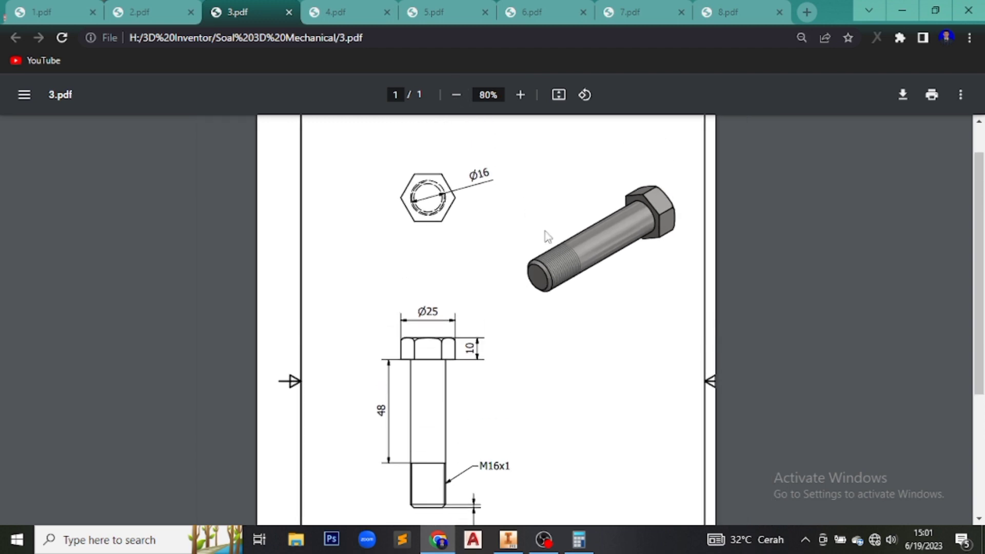
scroll(546, 235, down, 2)
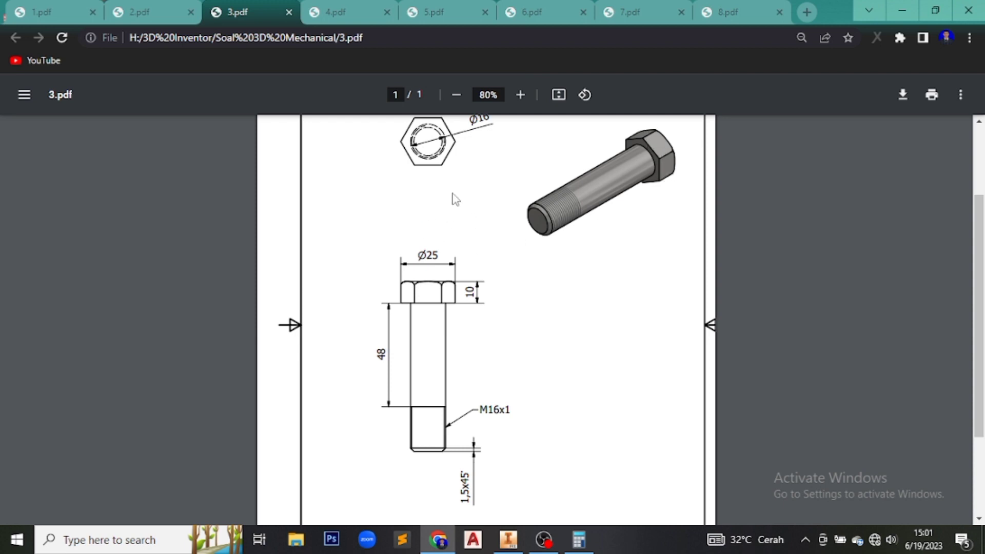
scroll(453, 256, up, 2)
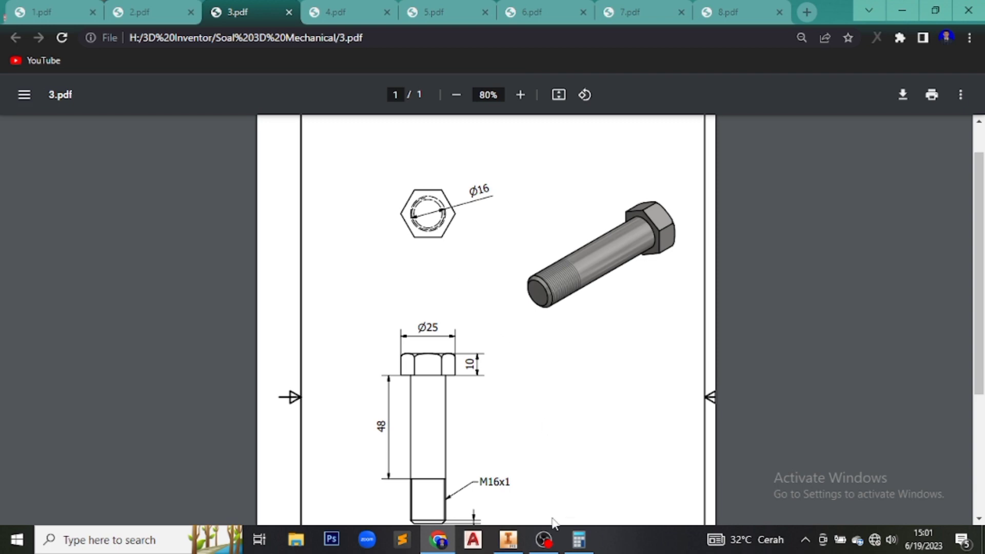
click(508, 538)
key(ctrl+n)
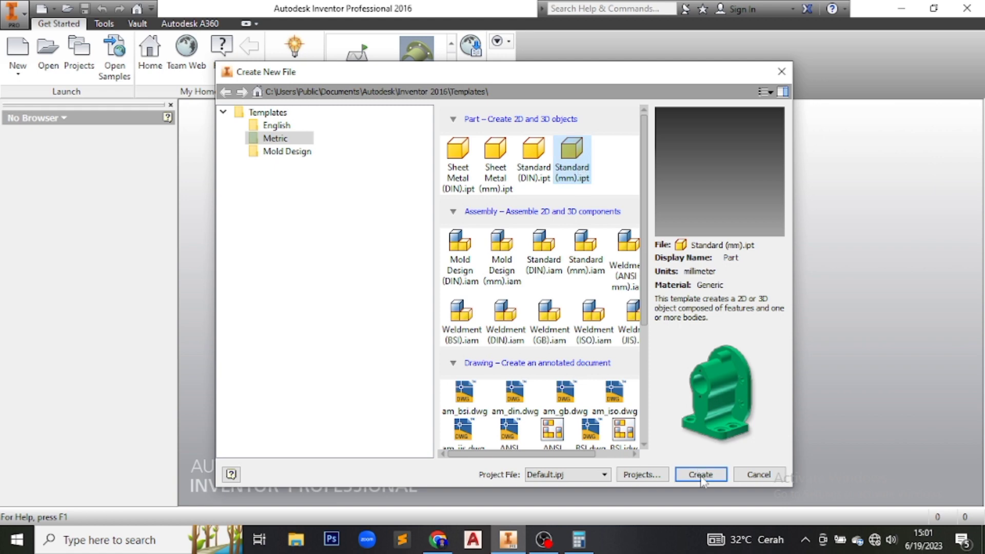
click(701, 474)
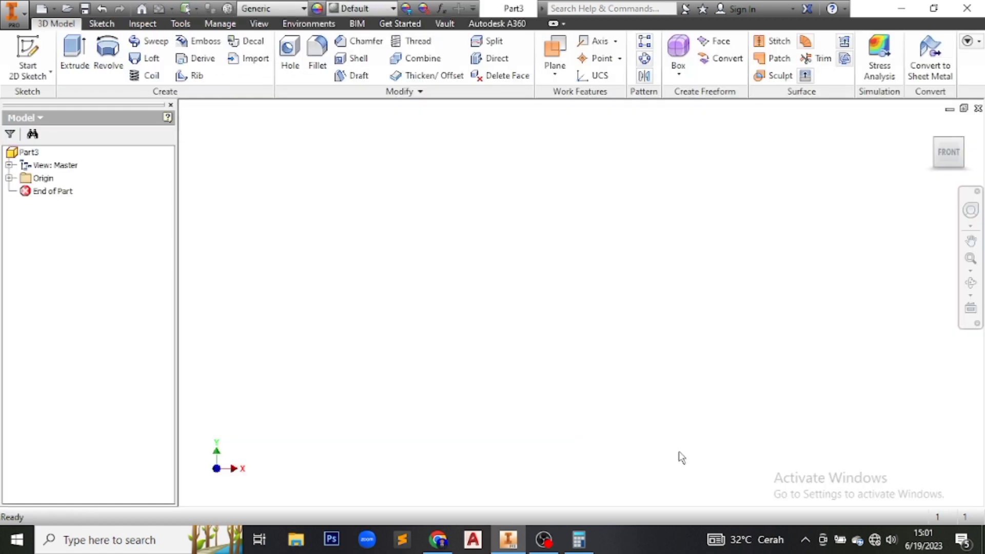
Sketch a six-sided polygon centred on the origin on the horizontal XZ plane, about 15 mm across flats.
click(28, 57)
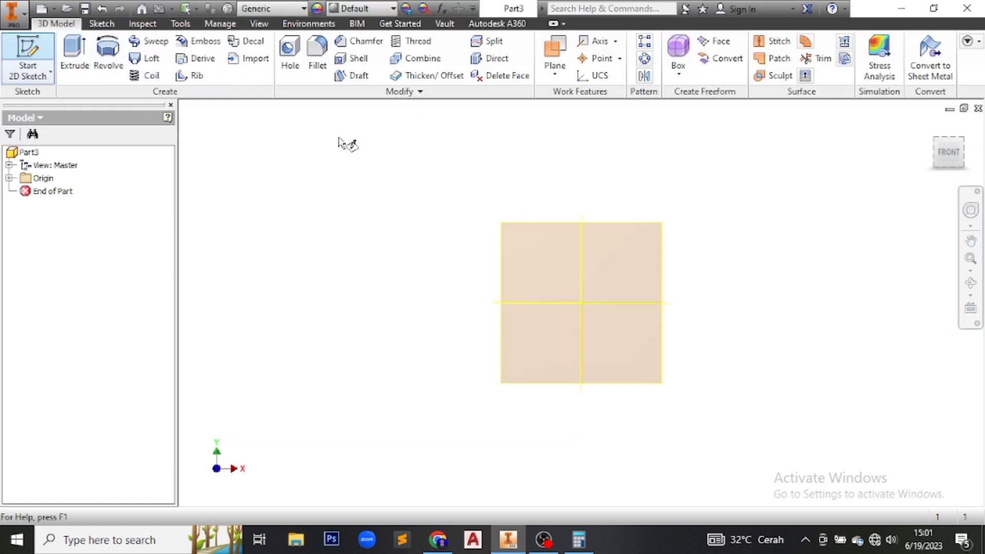
click(470, 293)
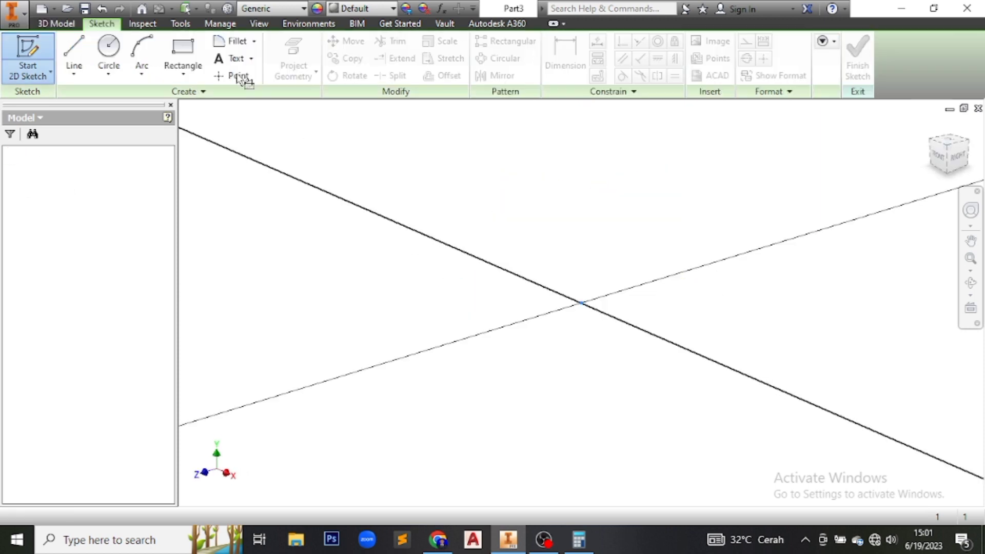
click(183, 71)
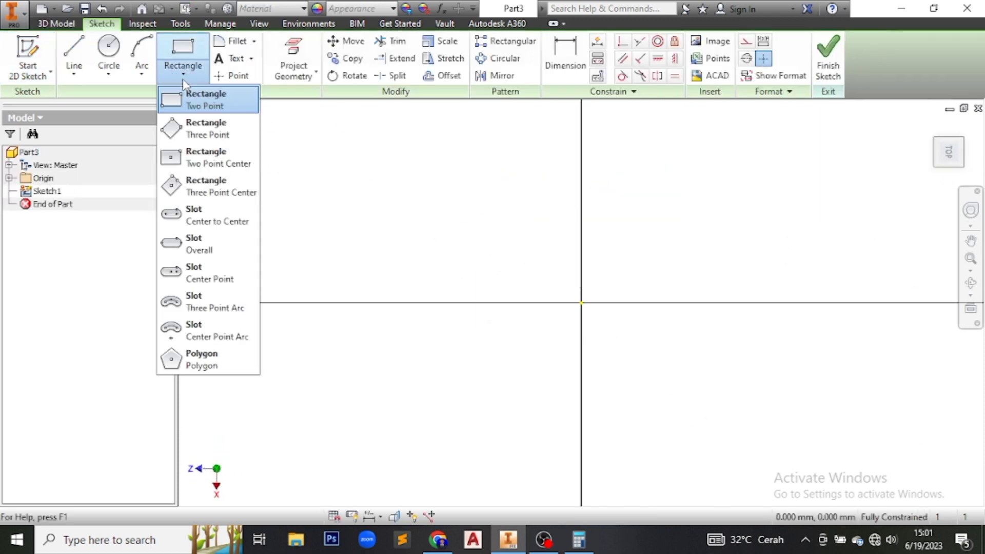
click(215, 361)
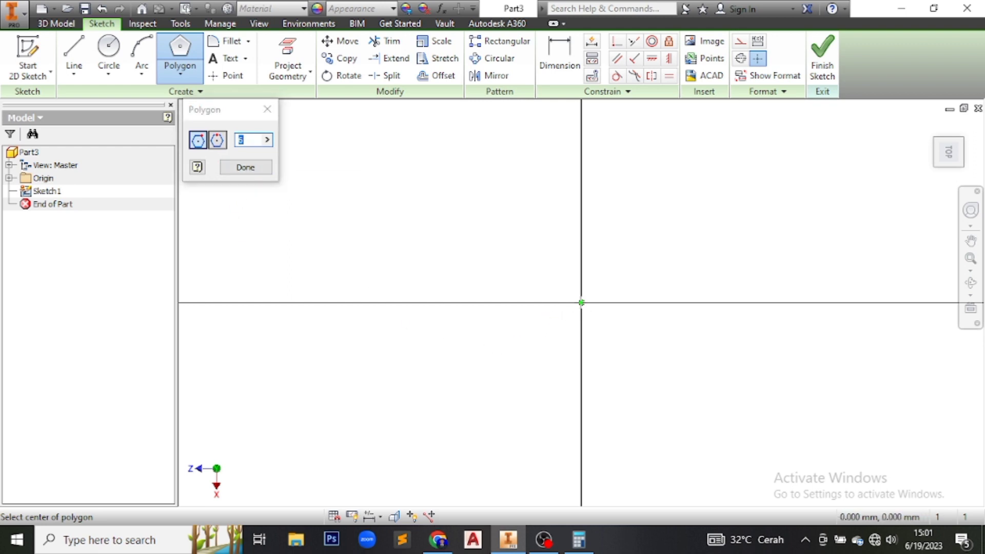
text(6)
click(581, 302)
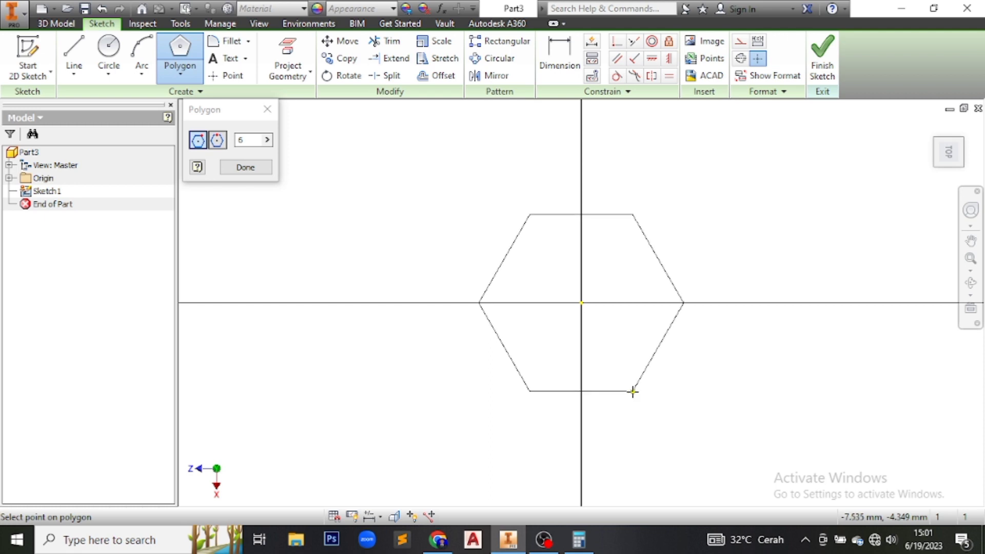
click(633, 391)
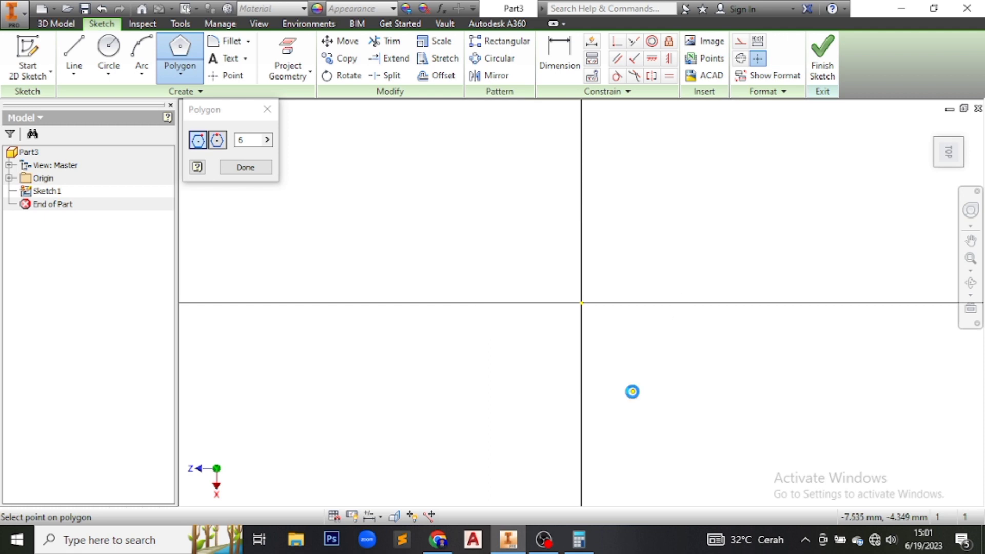
click(557, 54)
click(582, 232)
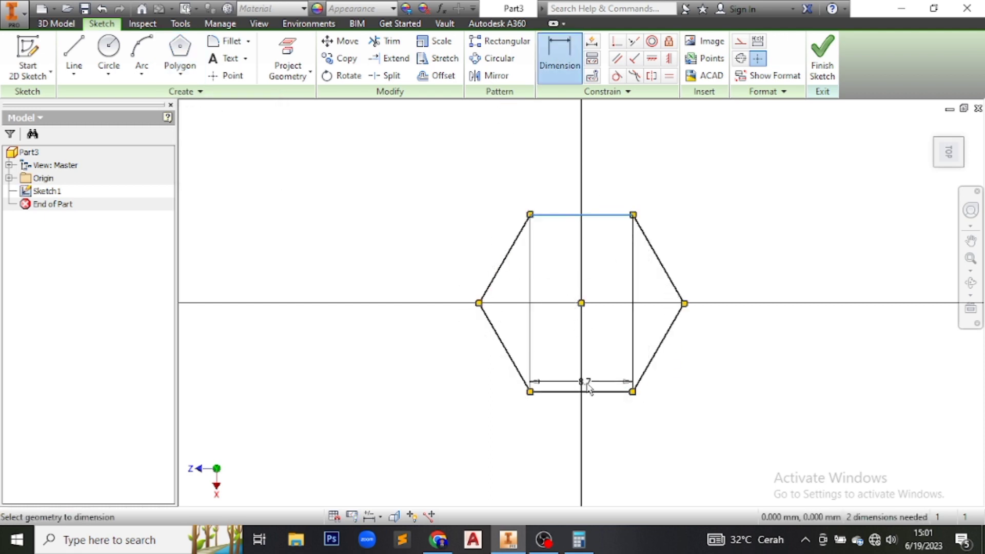
click(591, 400)
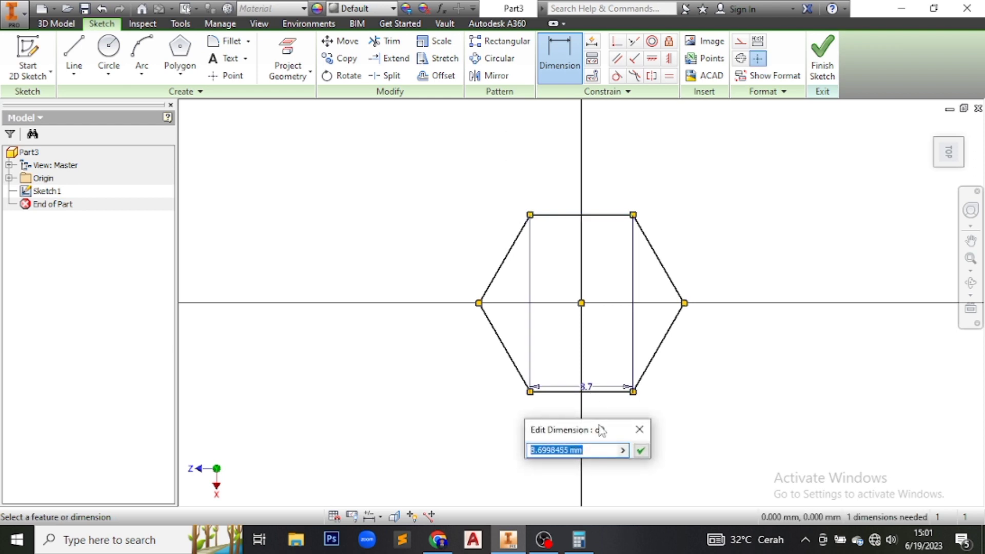
click(639, 429)
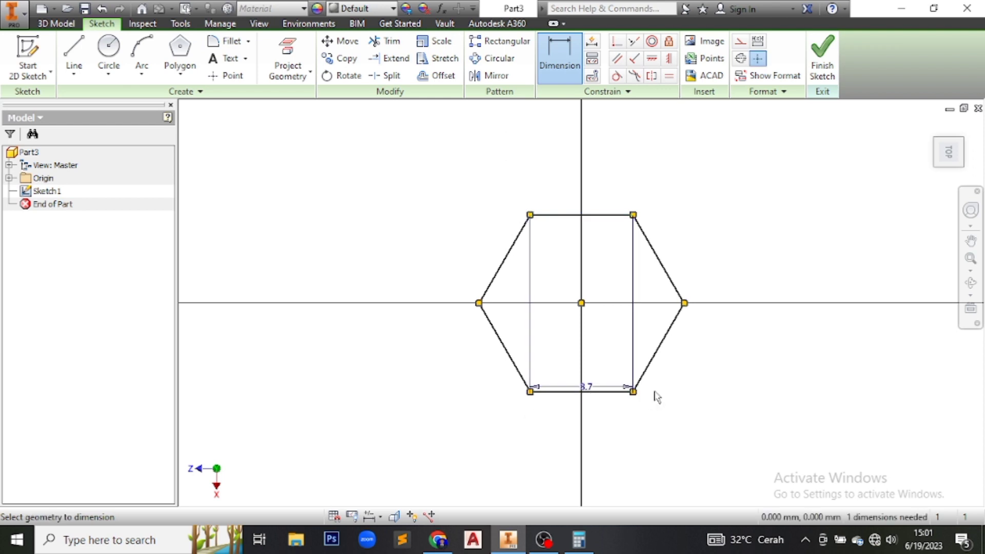
click(102, 9)
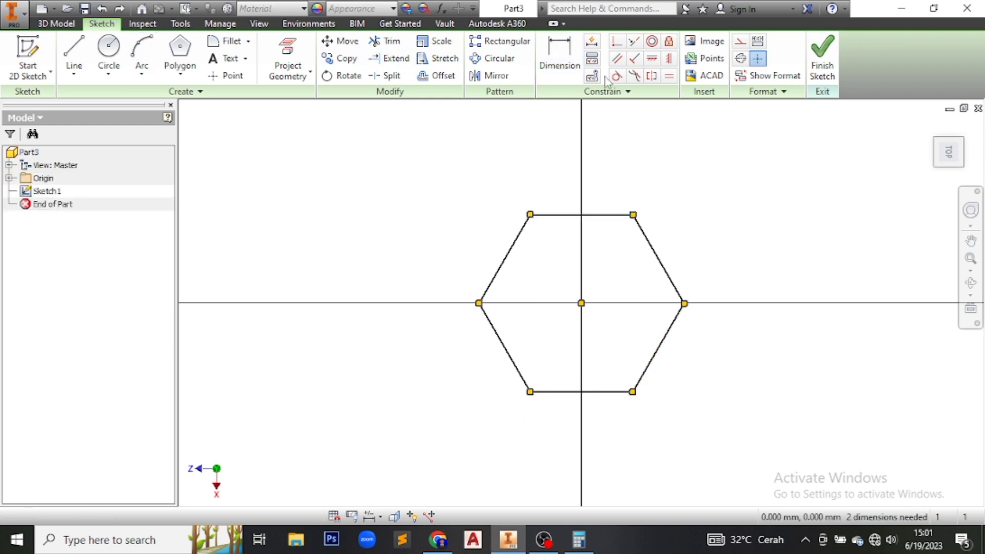
Dimension the distance between the hexagon's two opposite parallel edges as 25 mm and finish the sketch.
click(587, 215)
click(587, 391)
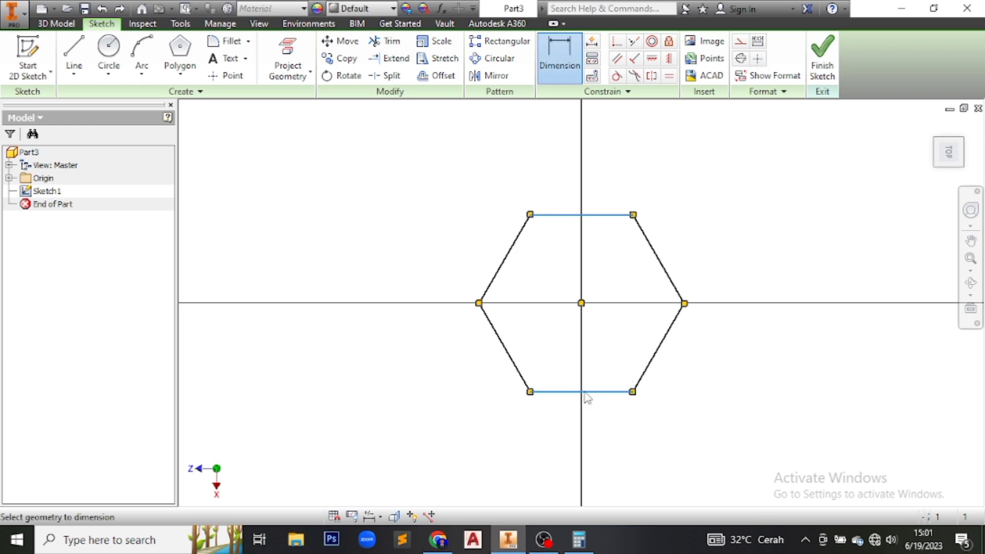
click(389, 306)
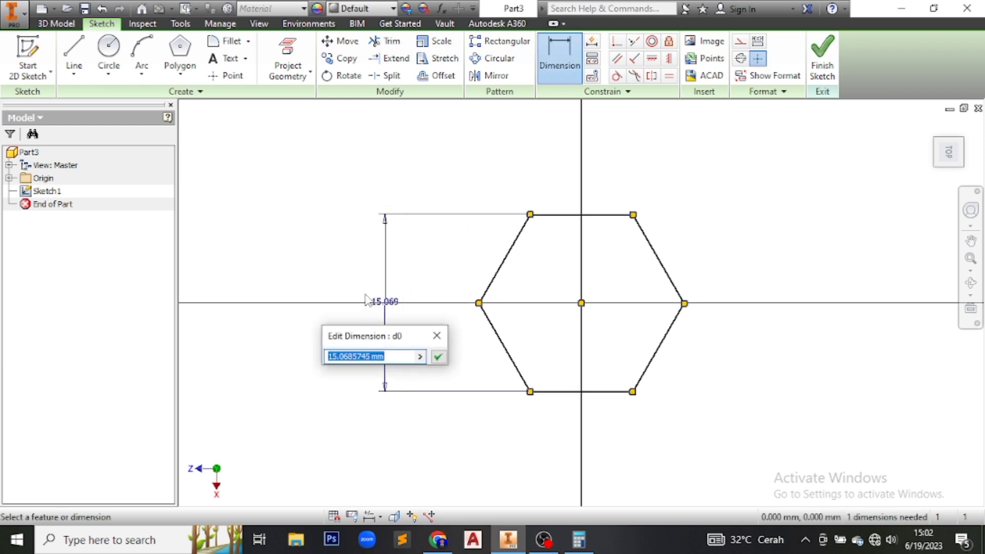
text(25)
key(Return)
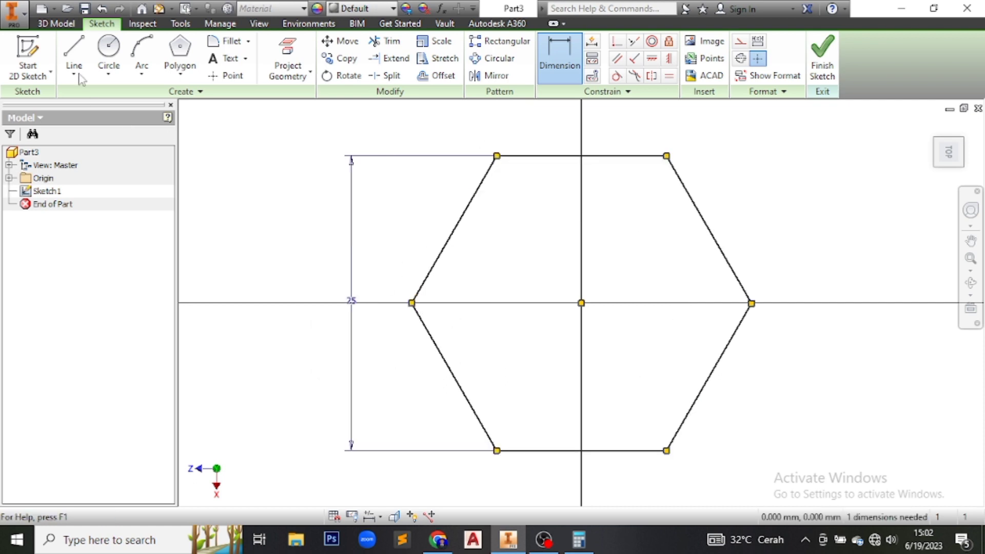
click(824, 59)
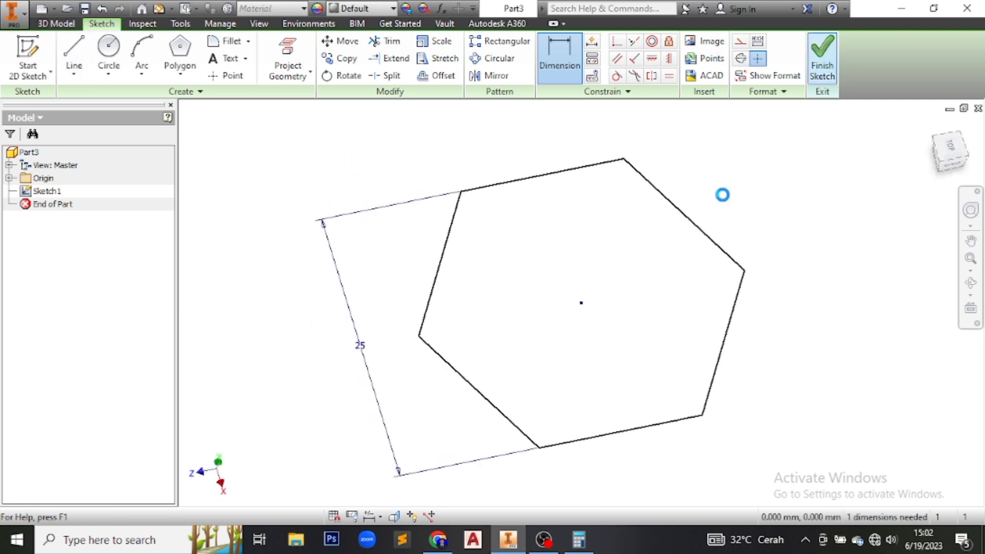
Extrude the hexagon profile 10 mm upward as a solid to form the bolt head.
click(438, 539)
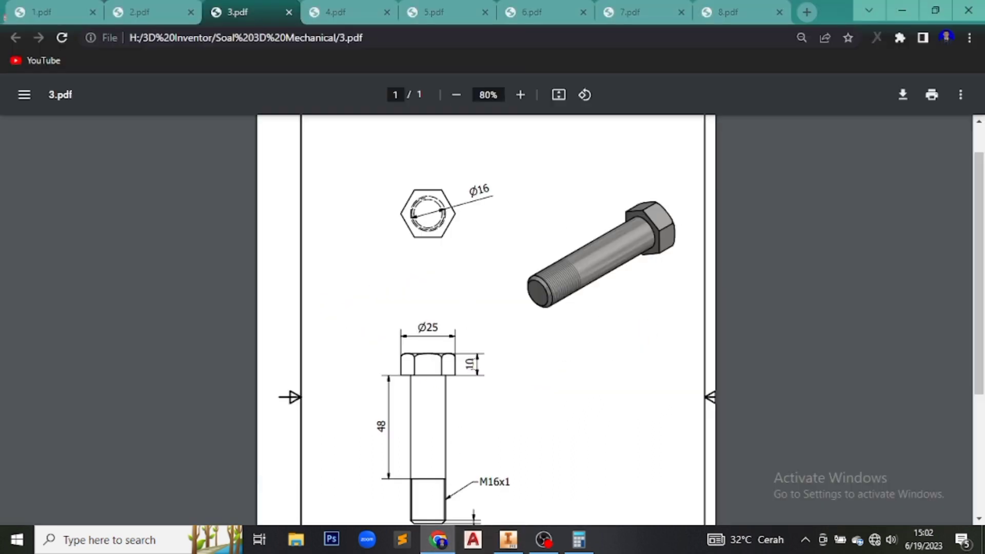
click(508, 539)
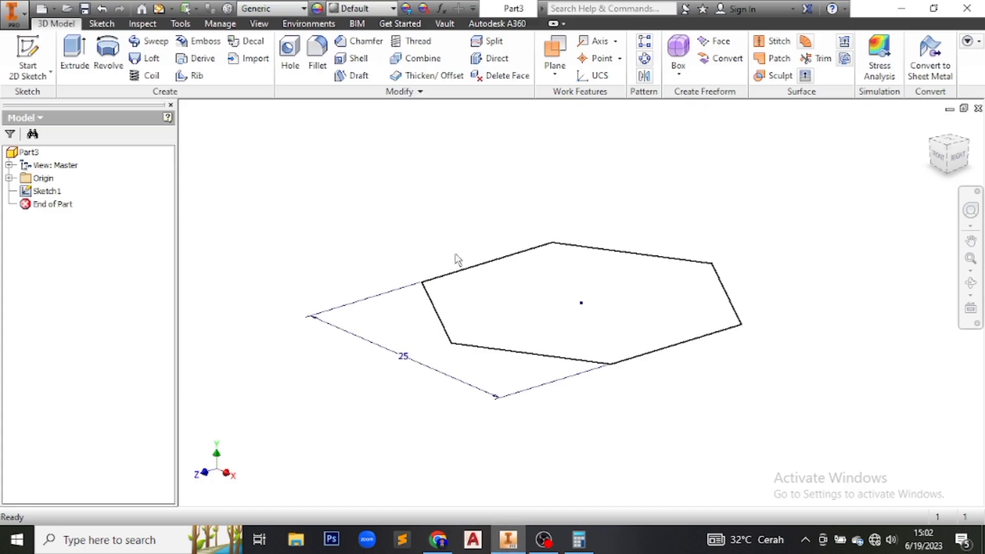
click(74, 54)
click(676, 268)
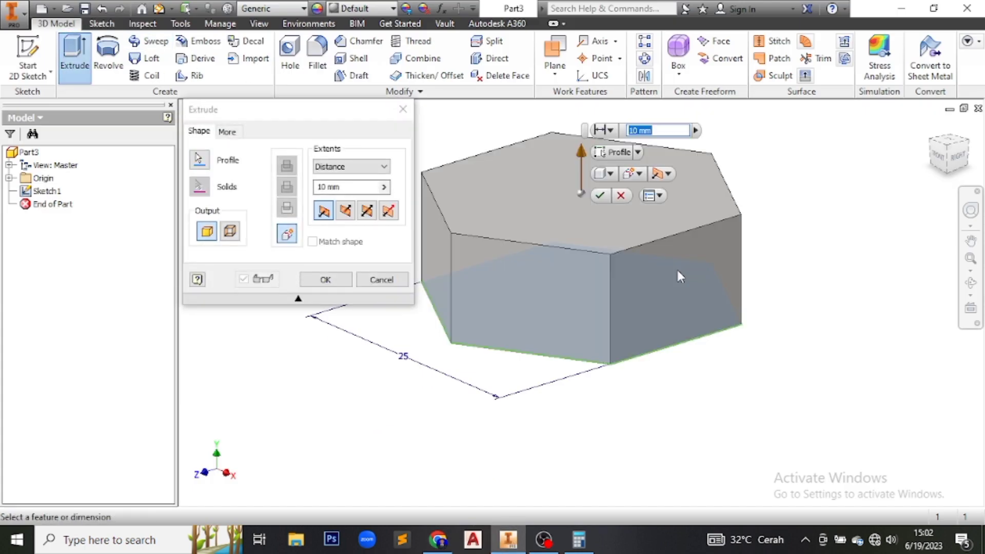
click(600, 195)
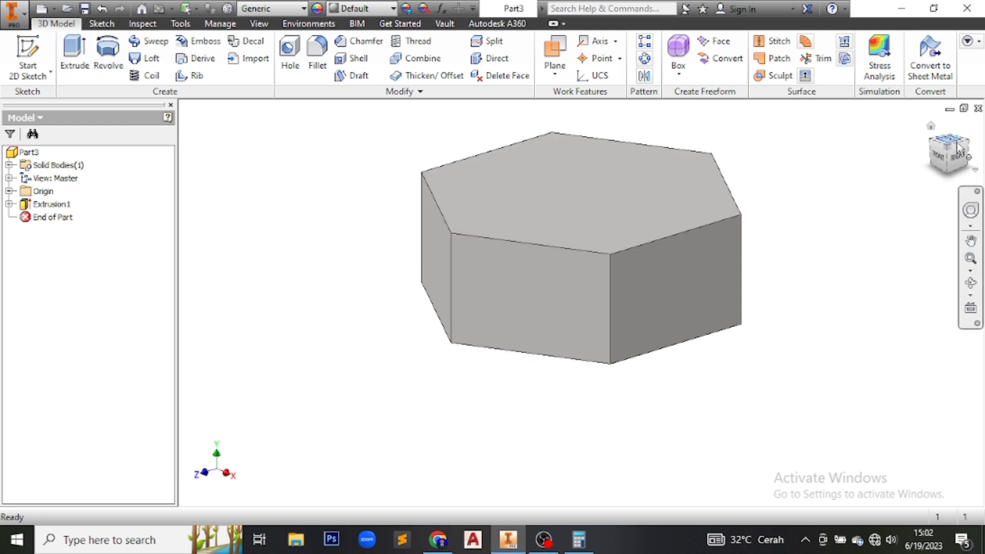
Start a new sketch on the top face of the hexagonal head with the Circle tool ready.
drag(767, 253, 670, 240)
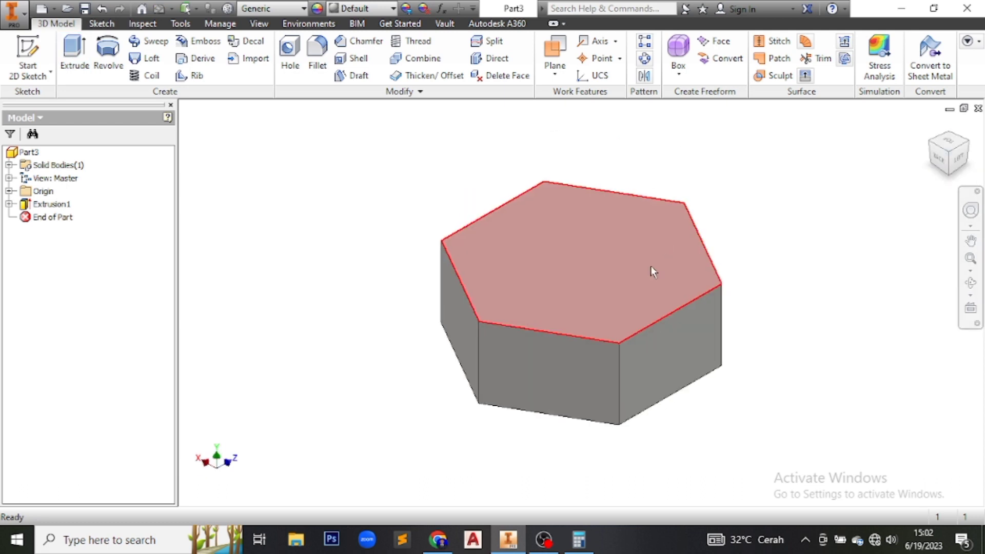
click(565, 250)
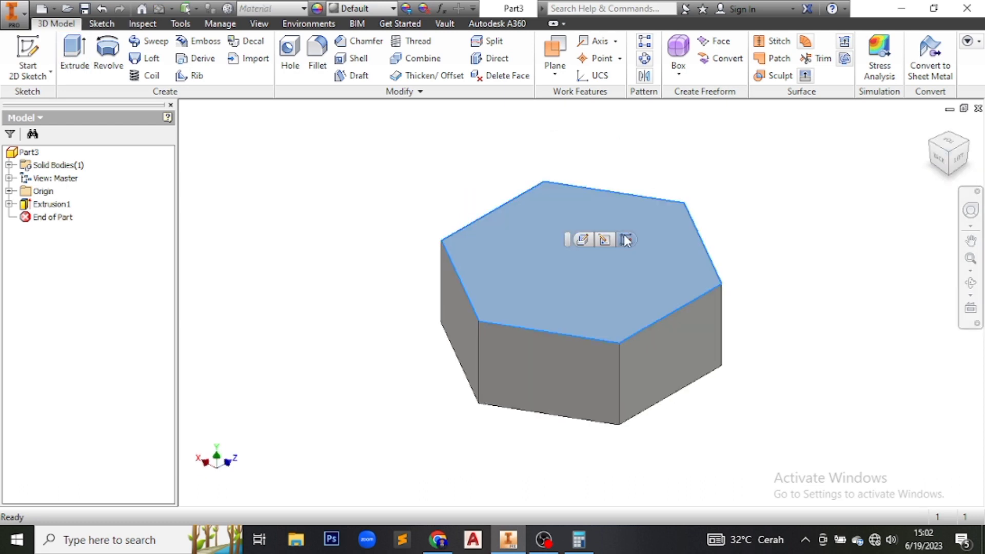
key(s)
key(c)
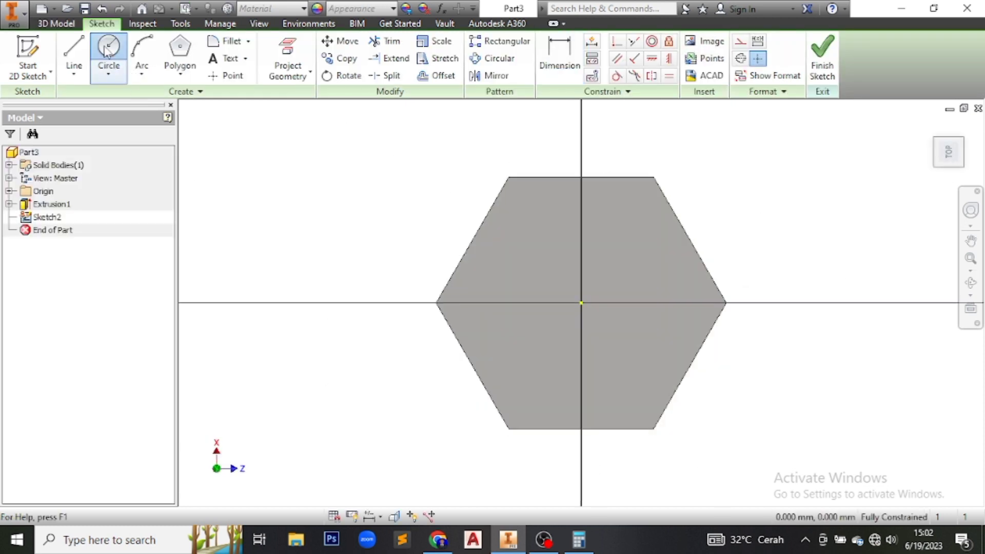
click(581, 302)
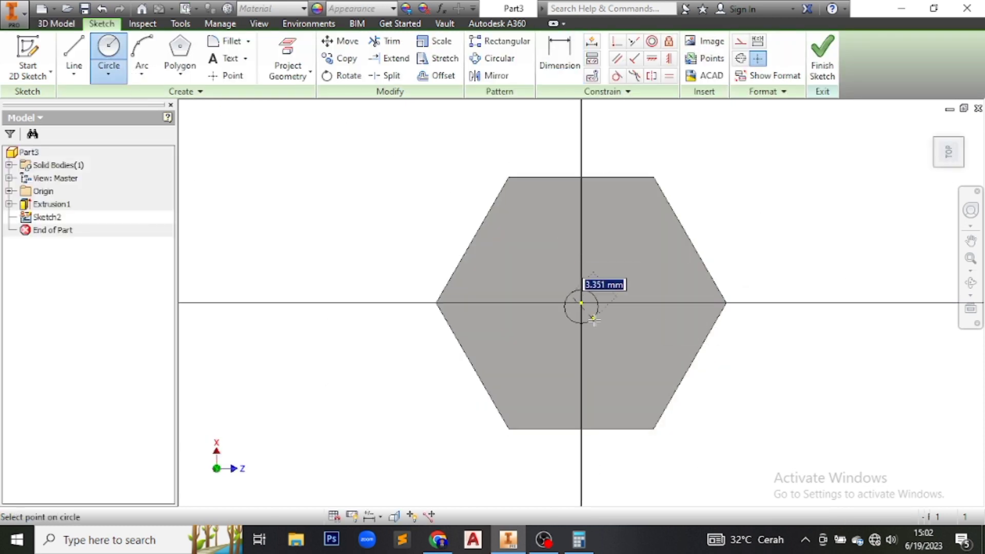
text(10)
key(Return)
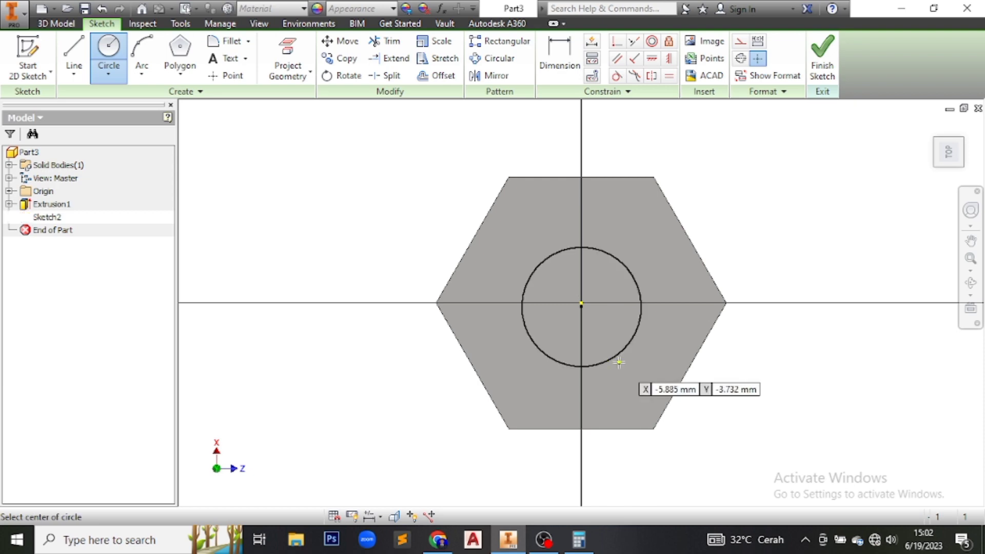
scroll(575, 302, up, 5)
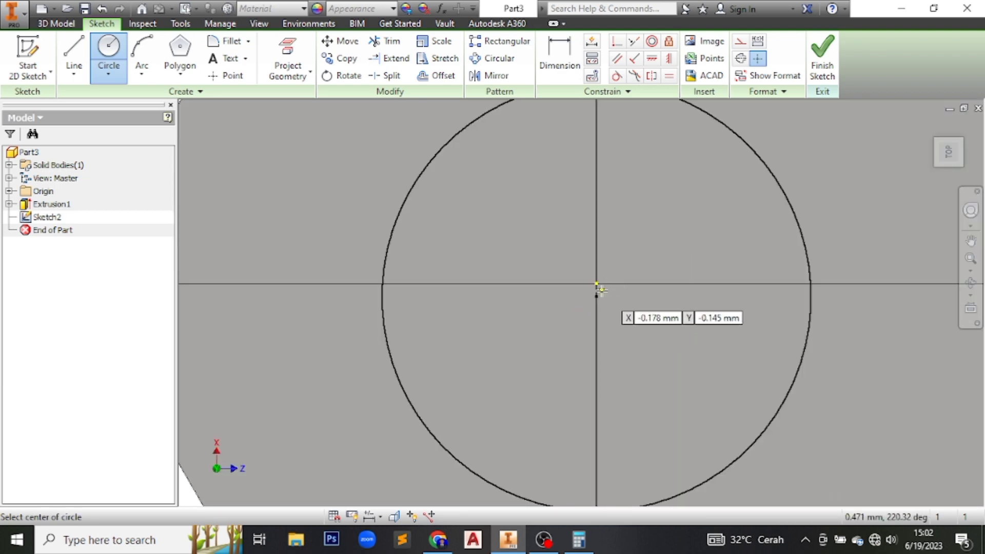
click(102, 8)
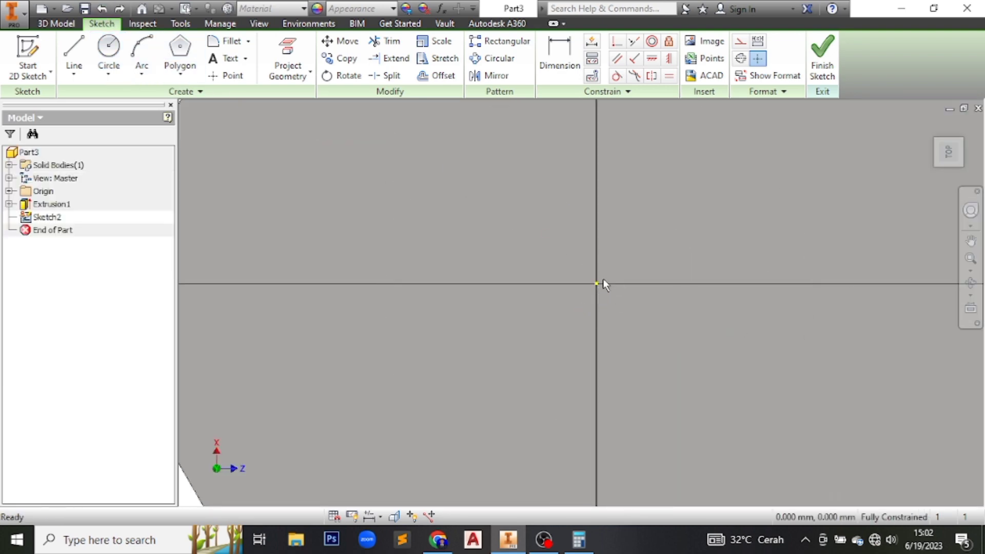
Draw a 25 mm diameter circle centred on the origin on the head's top face and finish the sketch.
click(108, 50)
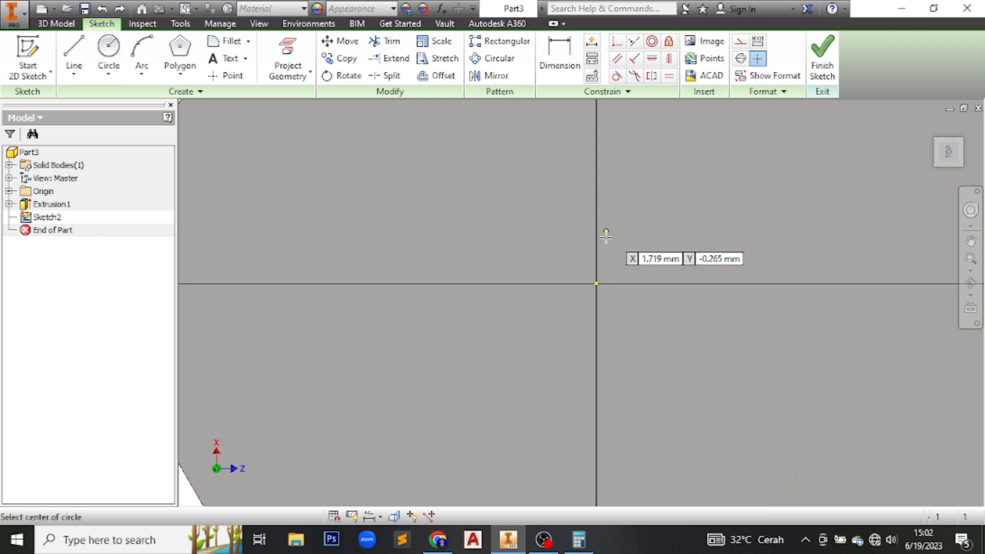
click(596, 283)
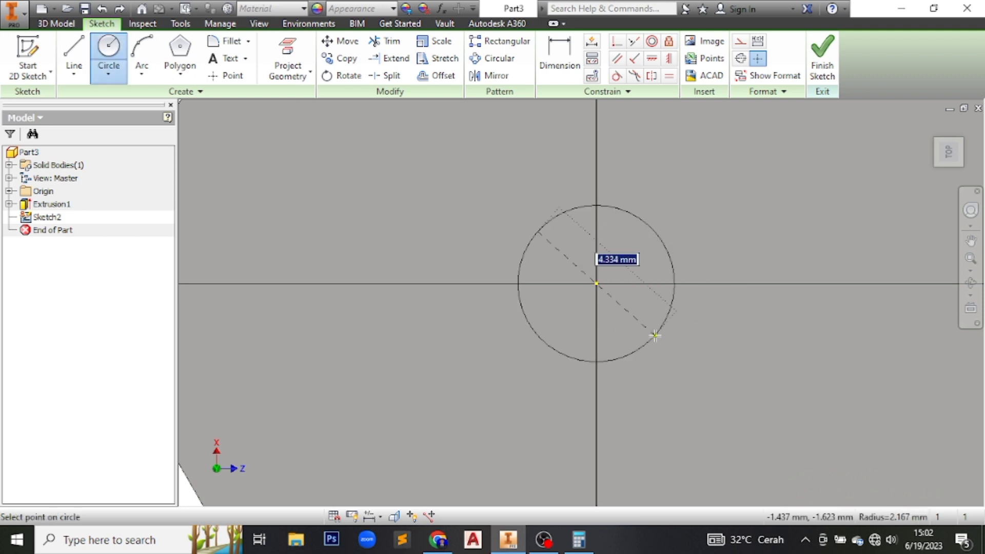
text(25)
key(Return)
scroll(655, 335, up, 5)
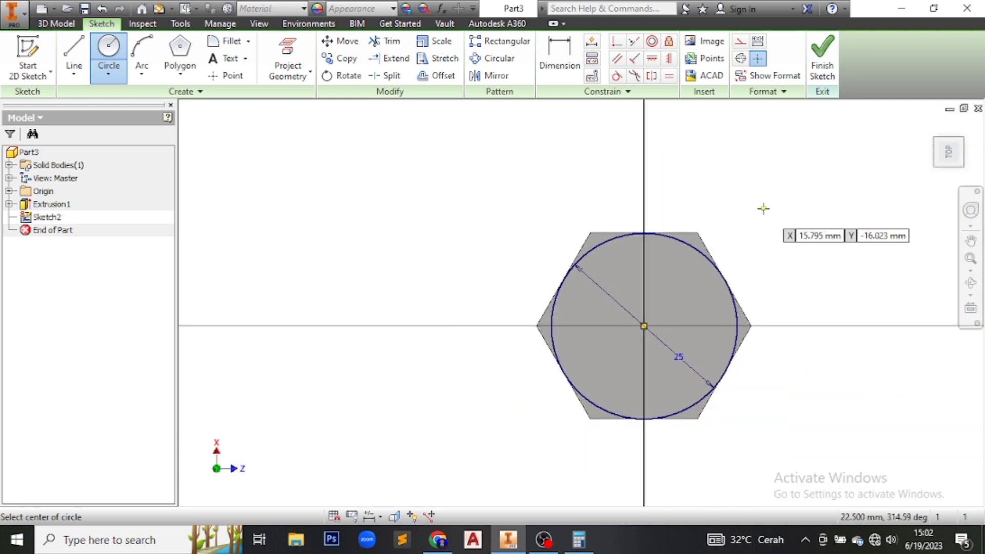
click(822, 59)
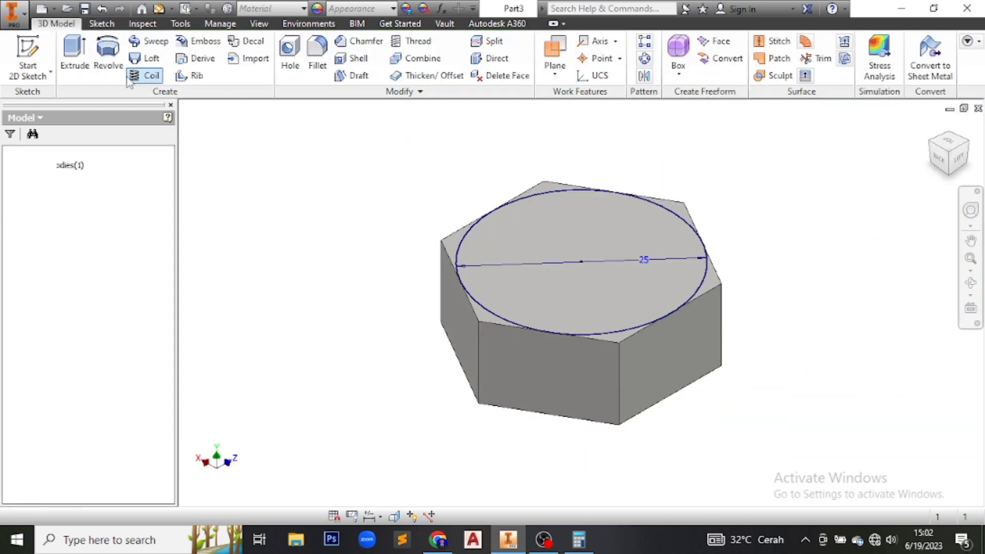
Extrude the 25 mm circle 10 mm down into the head as an intersection with a 45° taper, bevelling the hexagon's upper corners.
key(e)
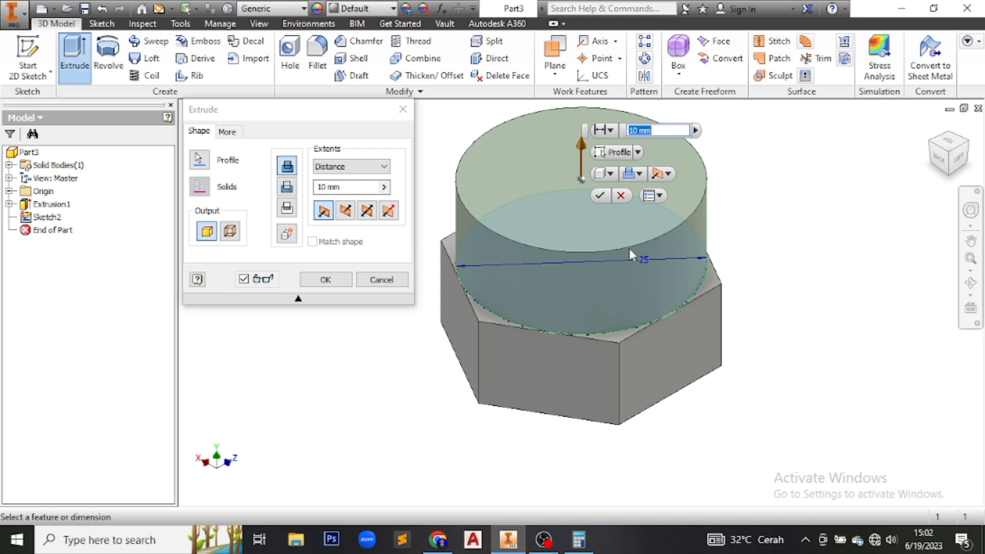
click(288, 208)
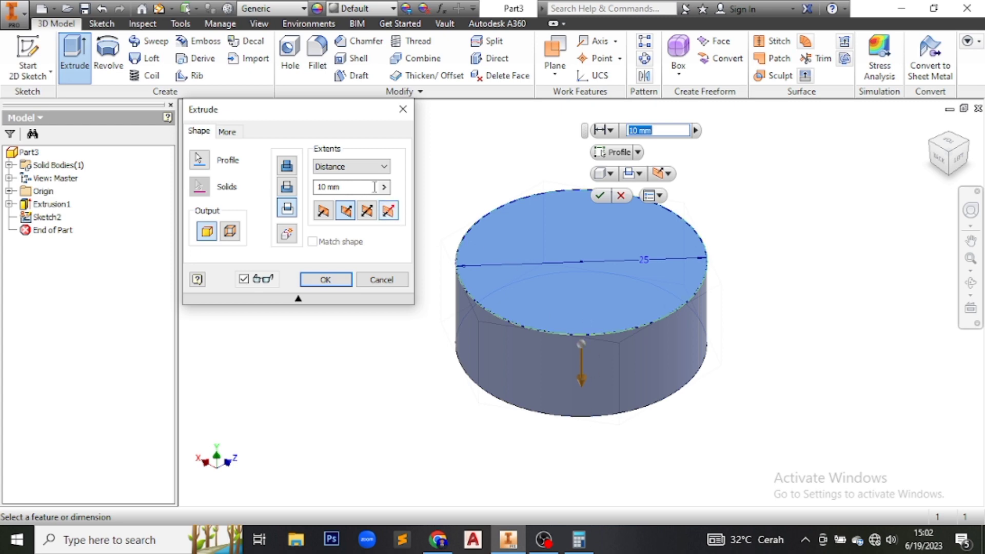
click(227, 131)
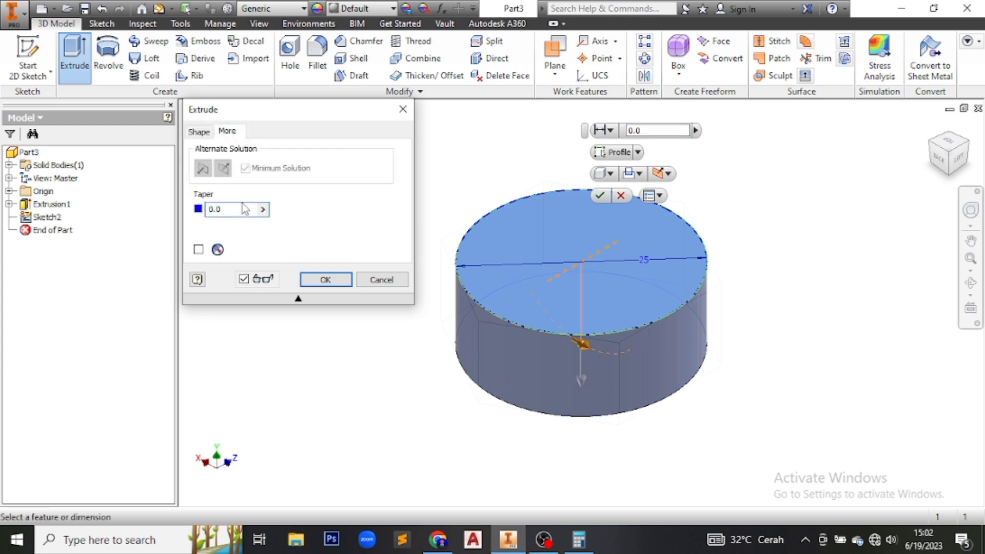
key(BackSpace)
text(45)
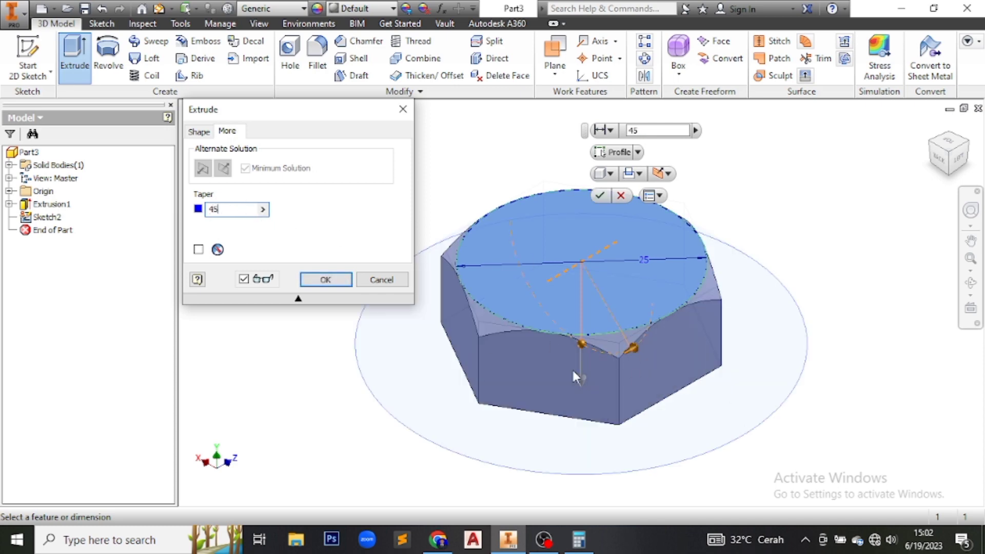
click(325, 280)
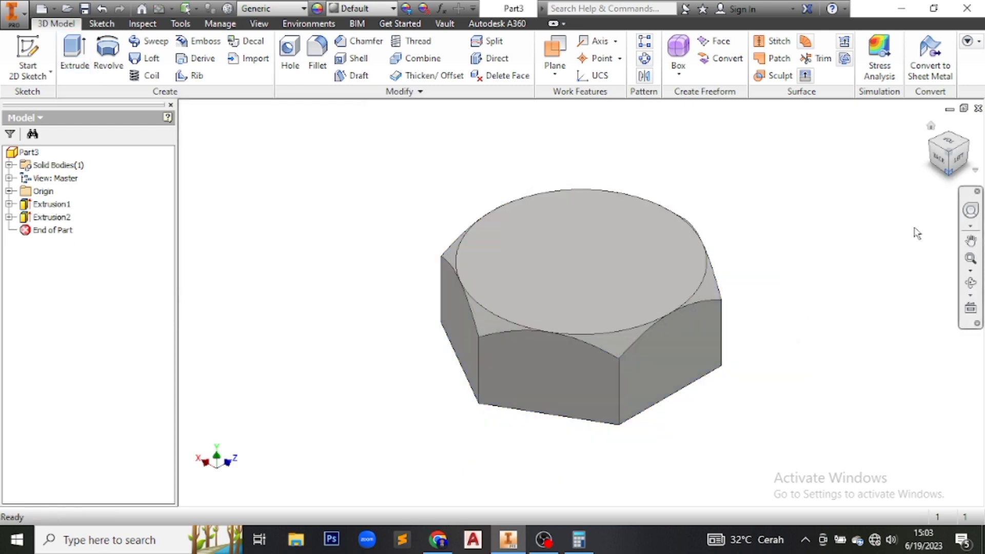
Start a new sketch on the flat, unbevelled underside of the hexagonal head.
shift+middle_drag(809, 235, 646, 203)
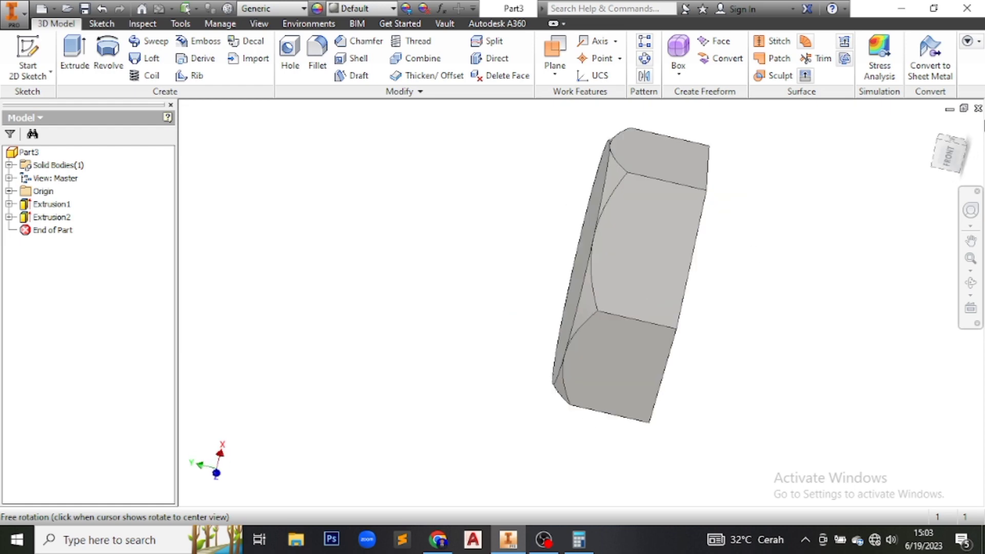
click(966, 148)
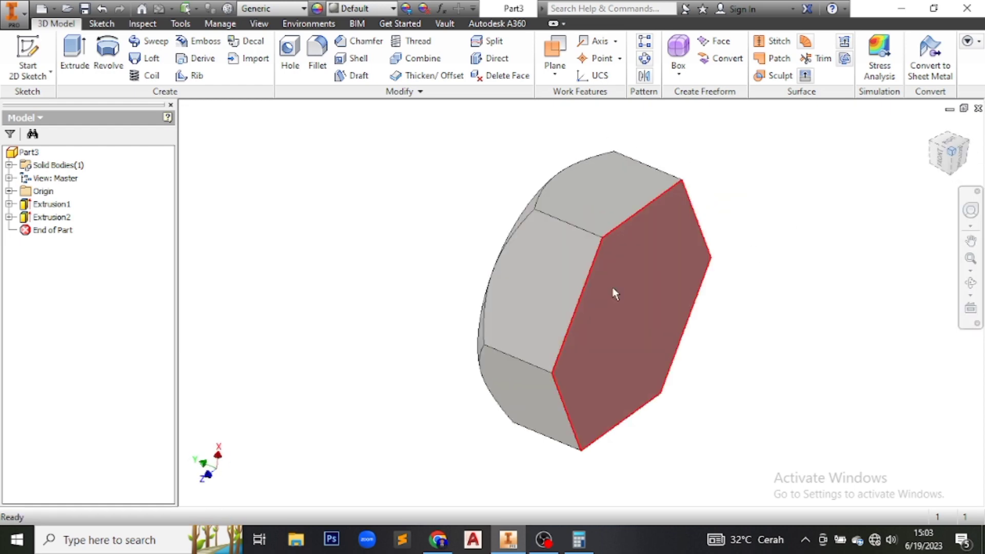
click(615, 292)
click(673, 276)
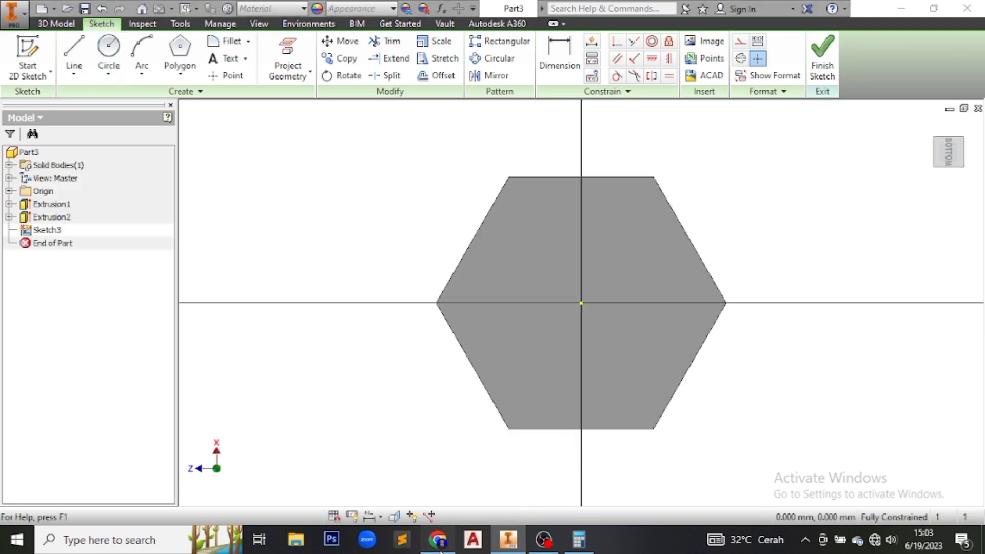
Check the shank diameter in the 3.pdf drawing, draw a 16 mm circle centred on the origin of the underside sketch, and finish the sketch.
click(438, 539)
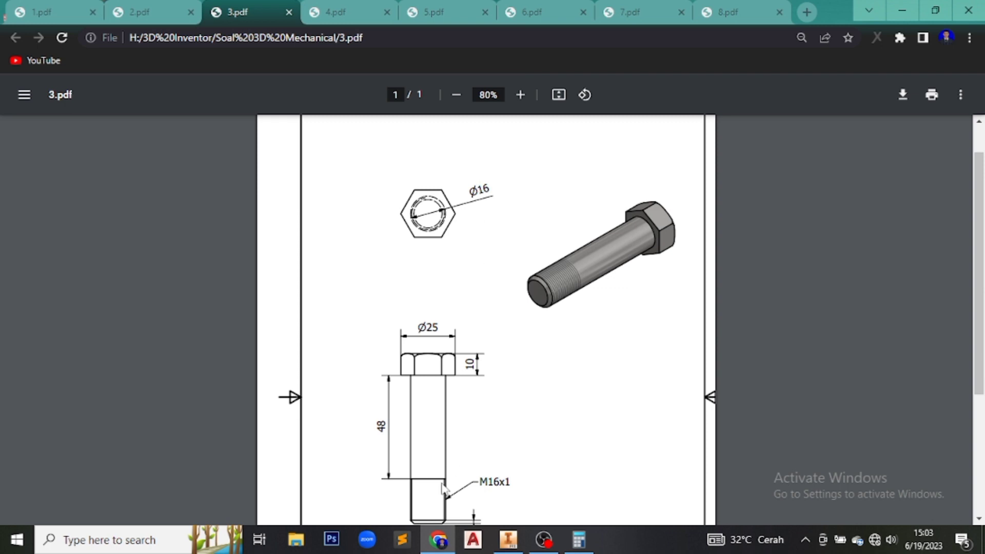
scroll(442, 488, down, 2)
scroll(468, 159, up, 2)
click(508, 539)
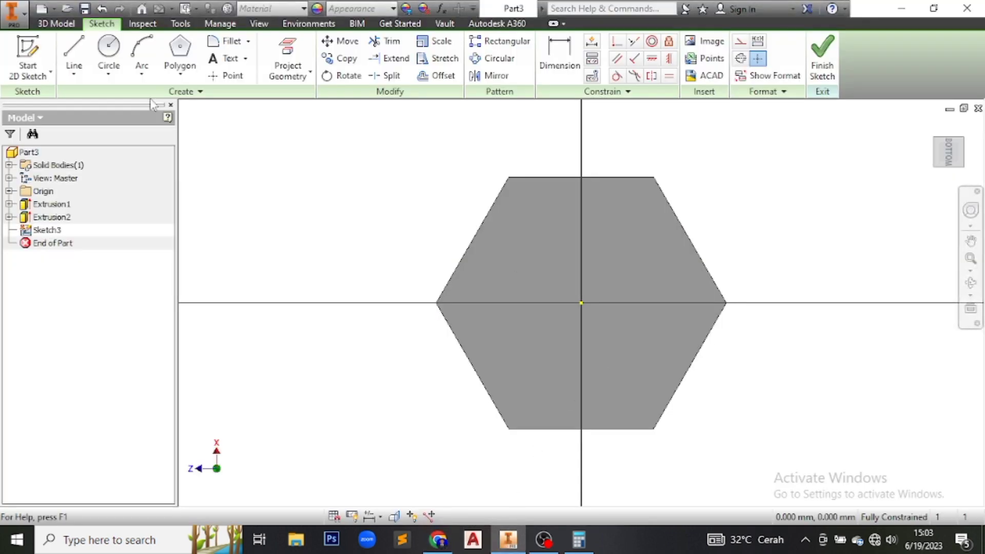
click(108, 51)
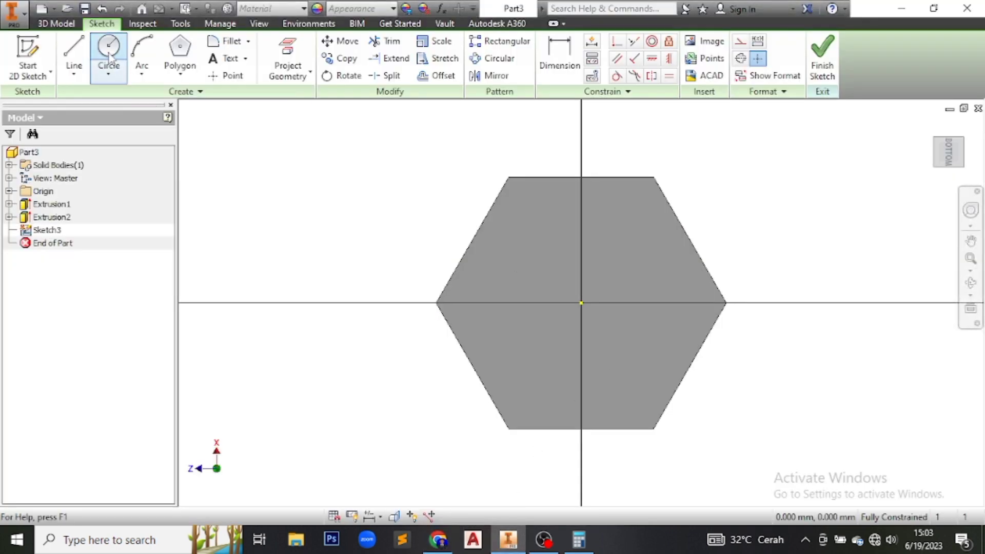
click(581, 302)
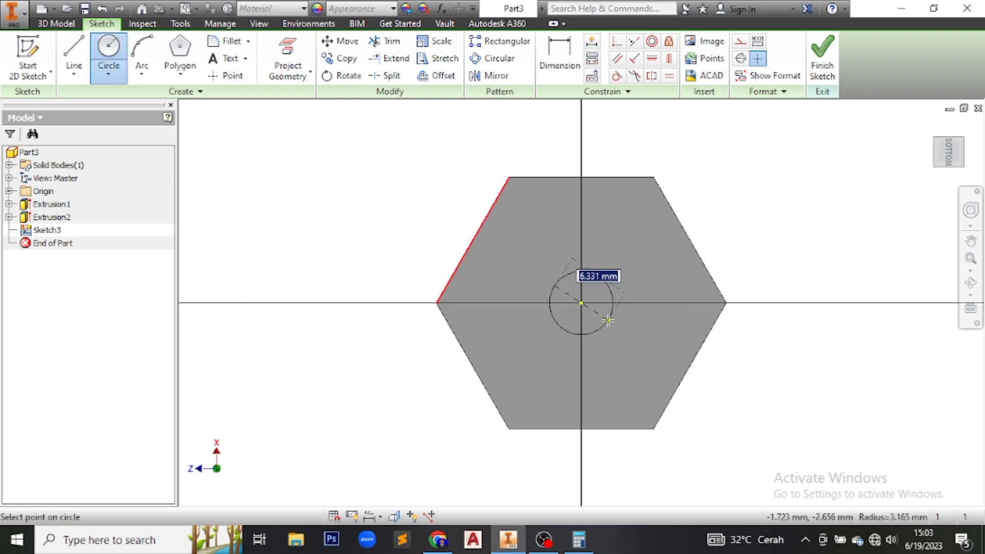
key(BackSpace)
key(Return)
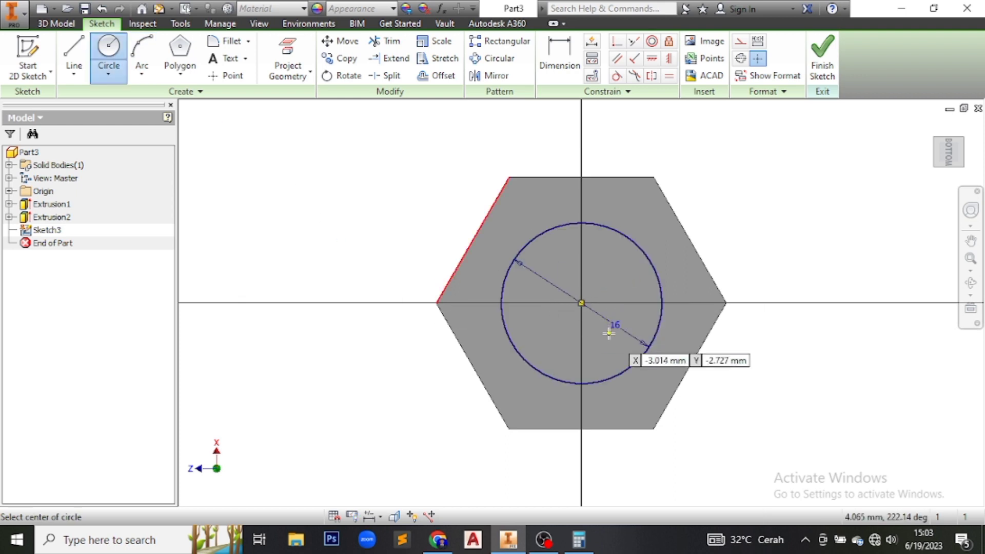
click(823, 64)
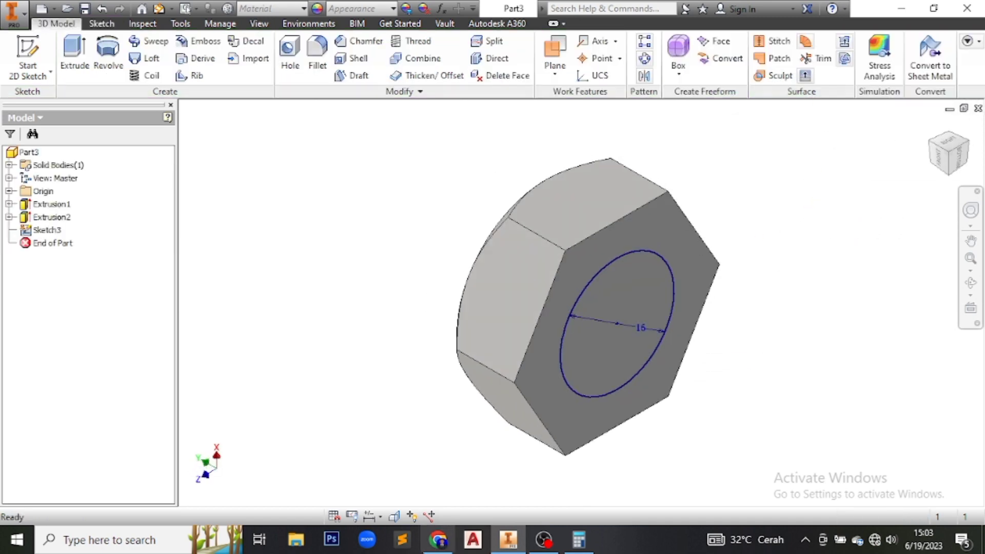
Switch to Chrome and examine the 1.pdf bracket, 3.pdf bolt and 4.pdf nut drawings for dimensions that determine the bolt shank's length.
click(450, 548)
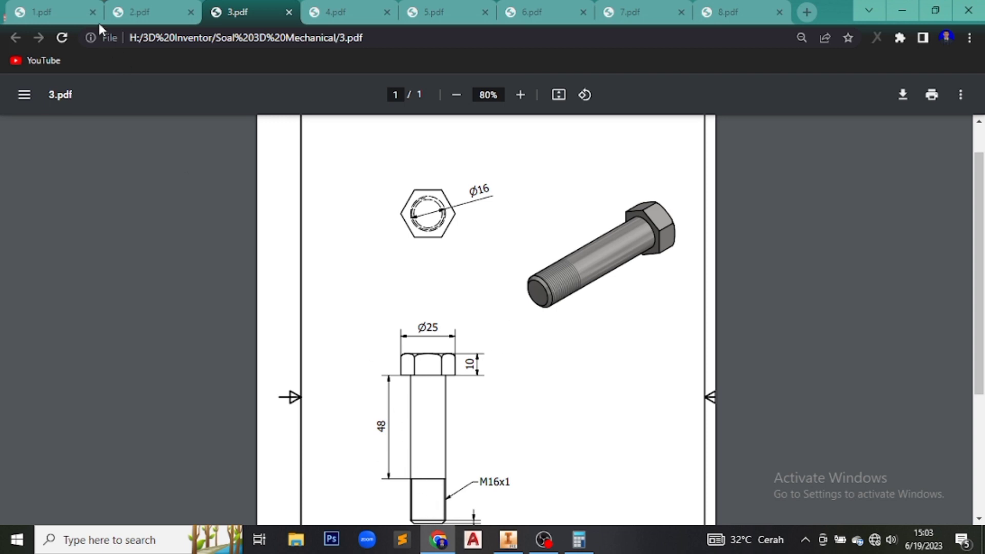
click(61, 15)
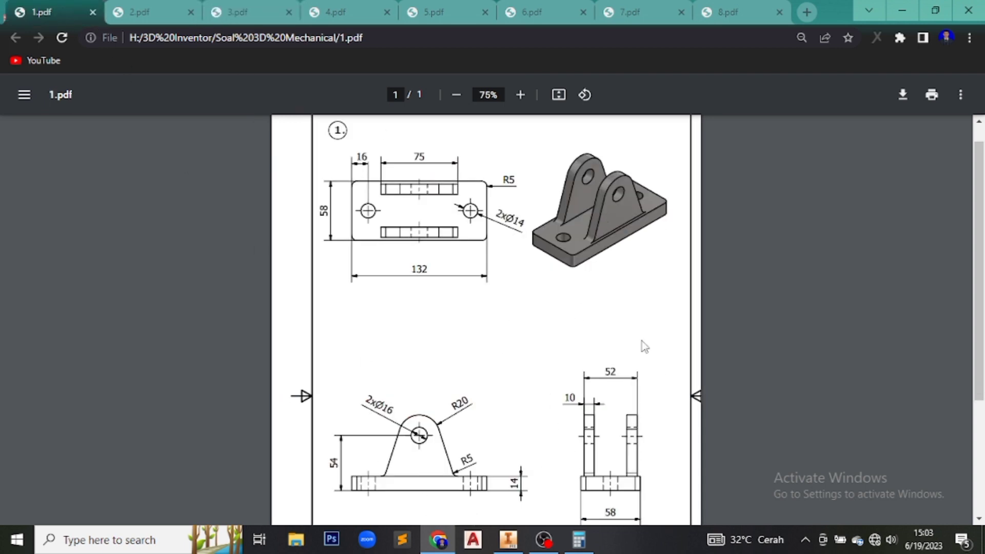
scroll(630, 451, down, 2)
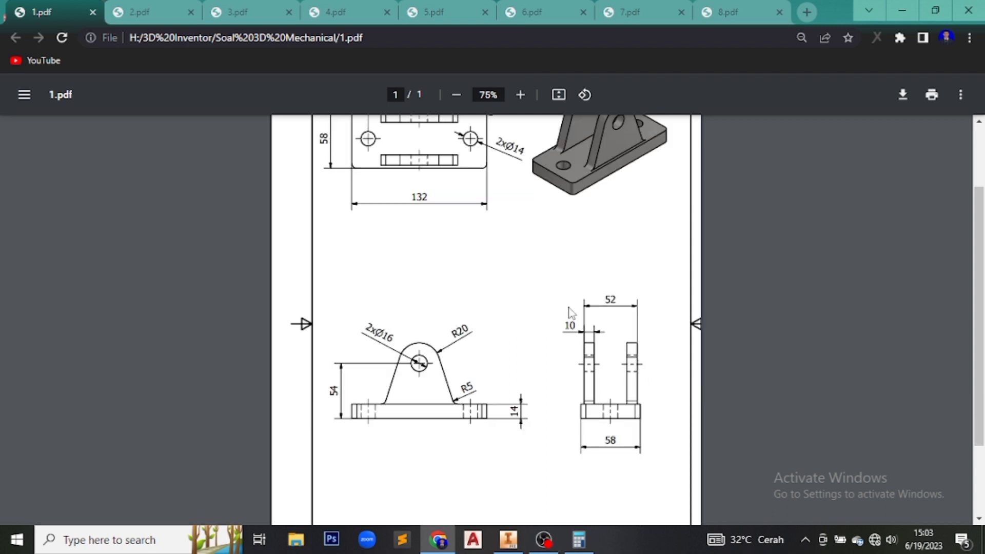
scroll(571, 310, up, 2)
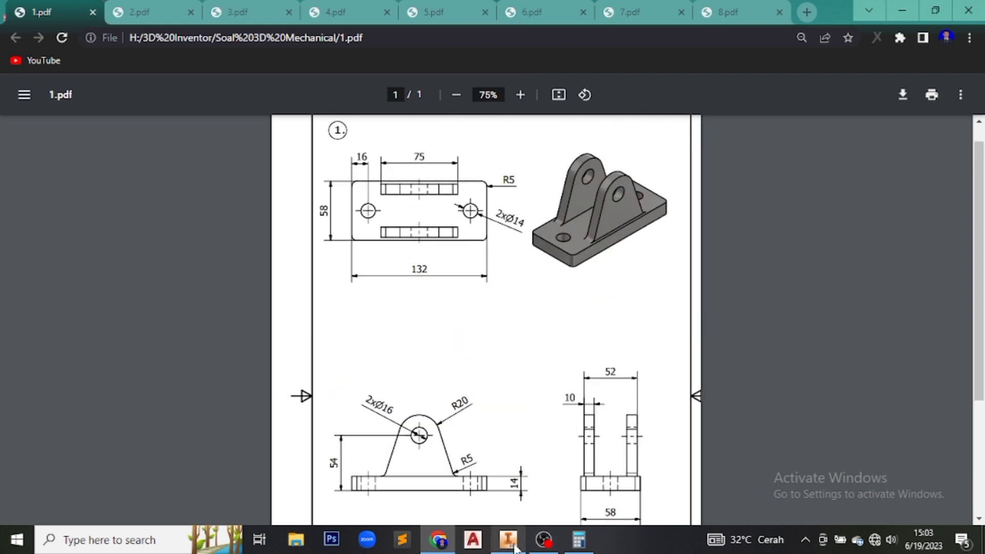
mouse_move(514, 545)
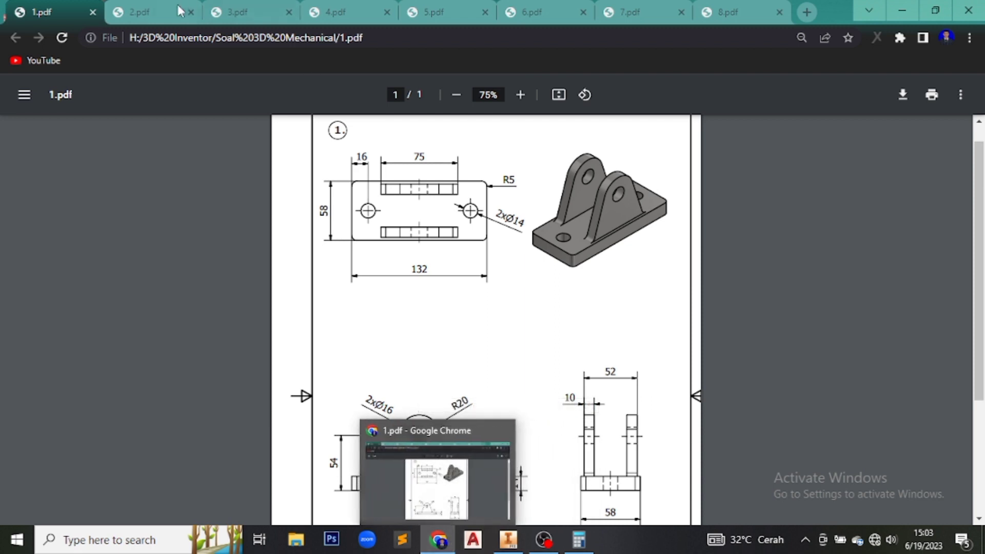
click(234, 14)
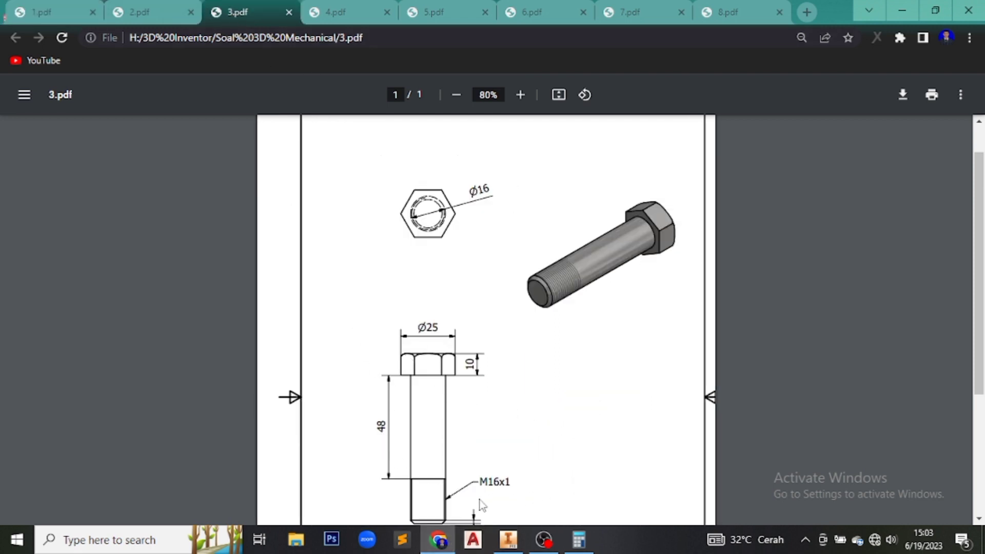
click(340, 9)
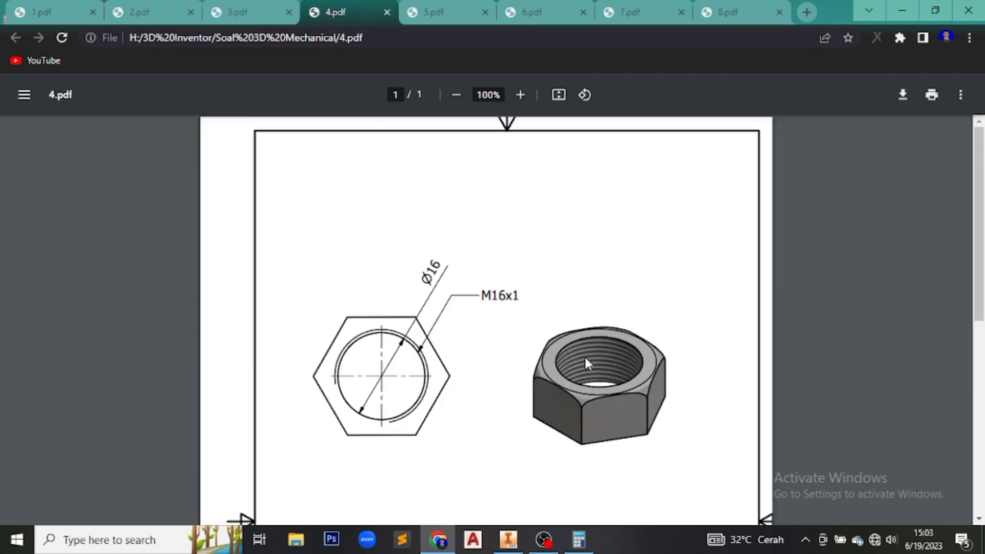
scroll(543, 389, down, 4)
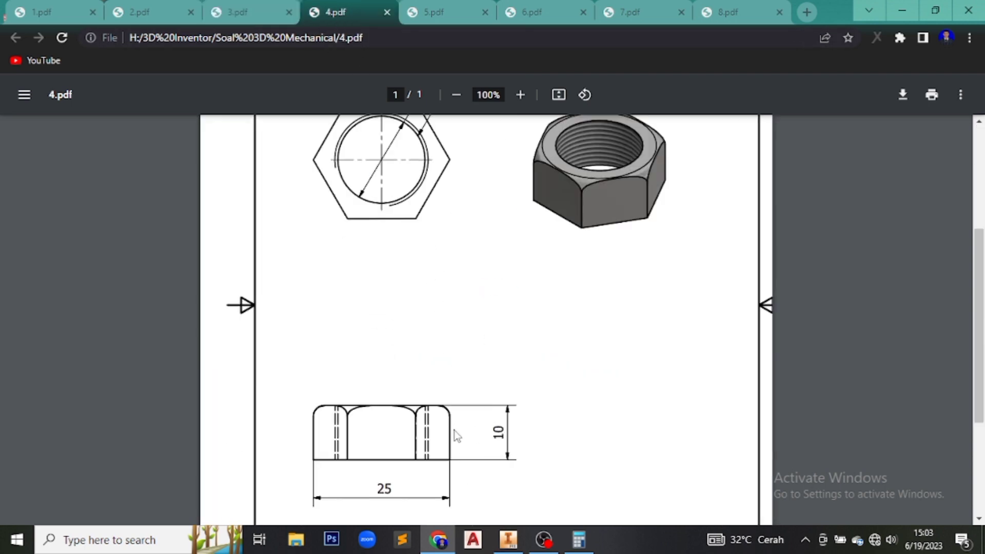
mouse_move(516, 547)
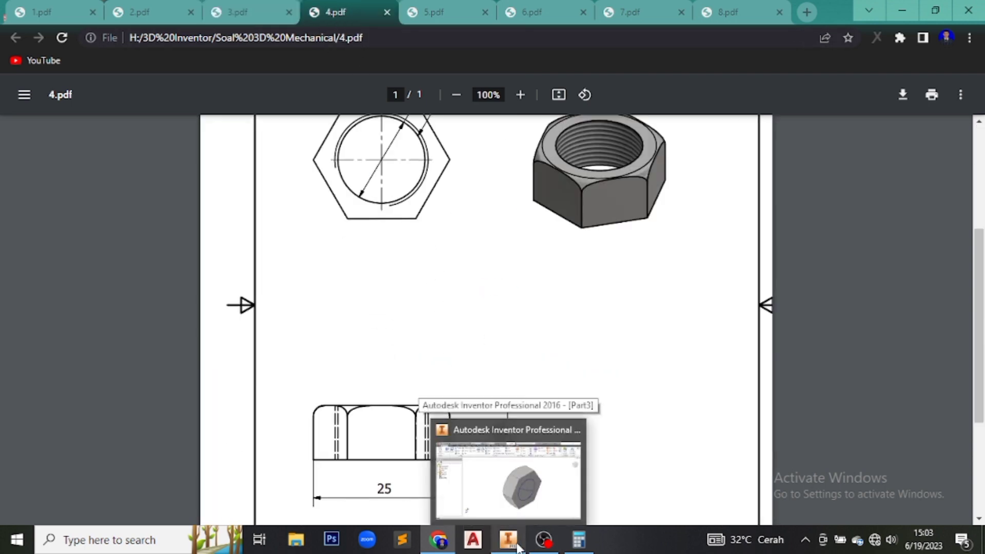
click(517, 547)
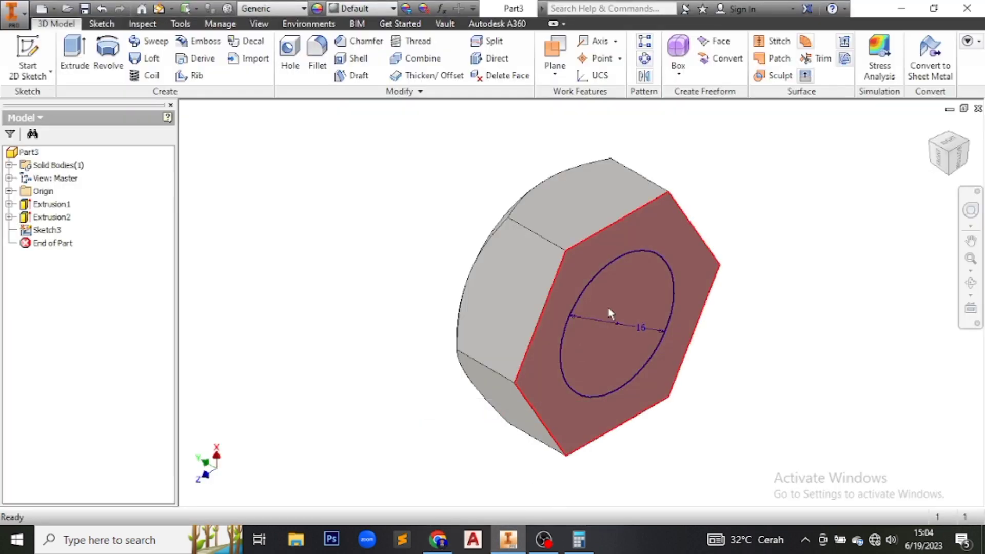
Set up an extrusion of the 16 mm circle outward from the head's underside with a distance of 48+10 mm for the shank.
click(76, 51)
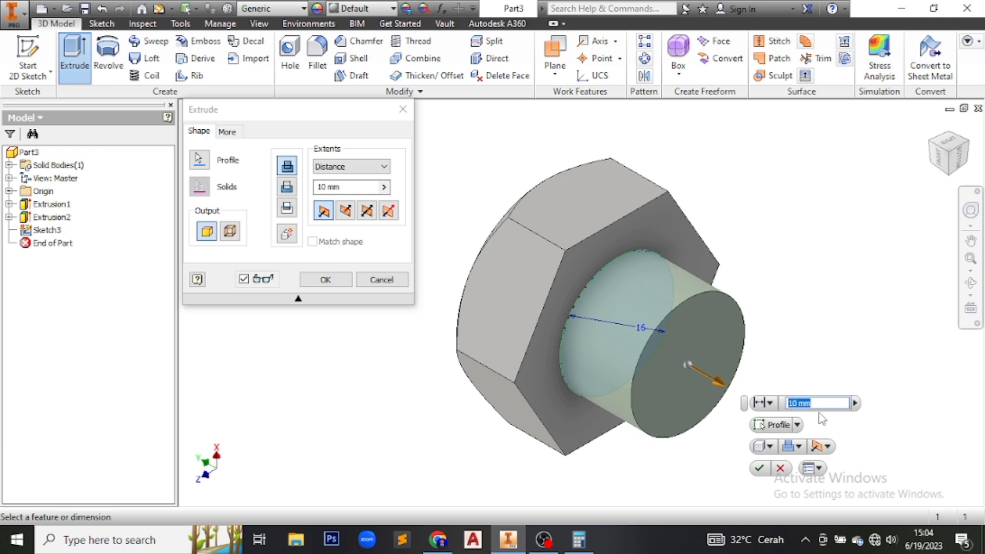
text(48)
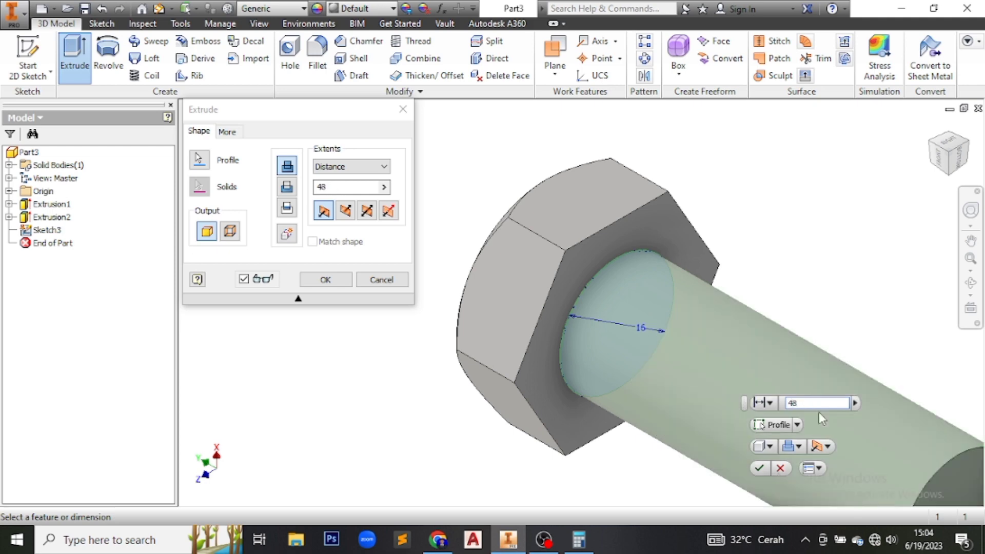
text(+)
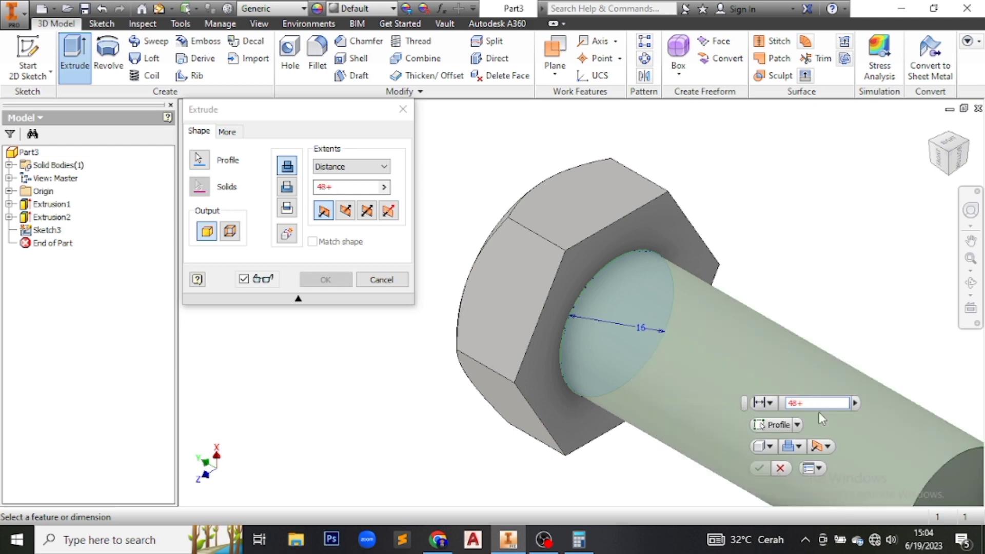
text(10)
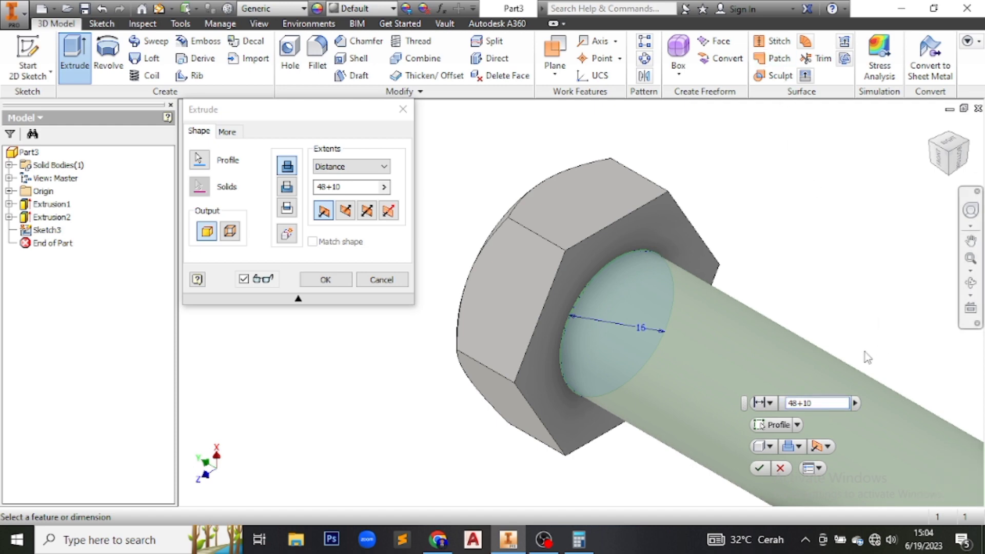
scroll(762, 320, down, 5)
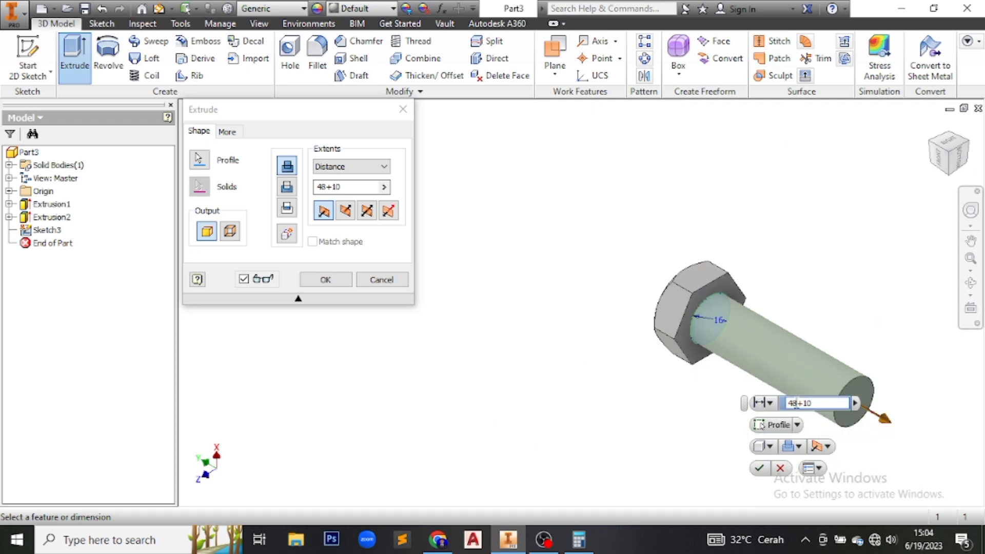
key(BackSpace)
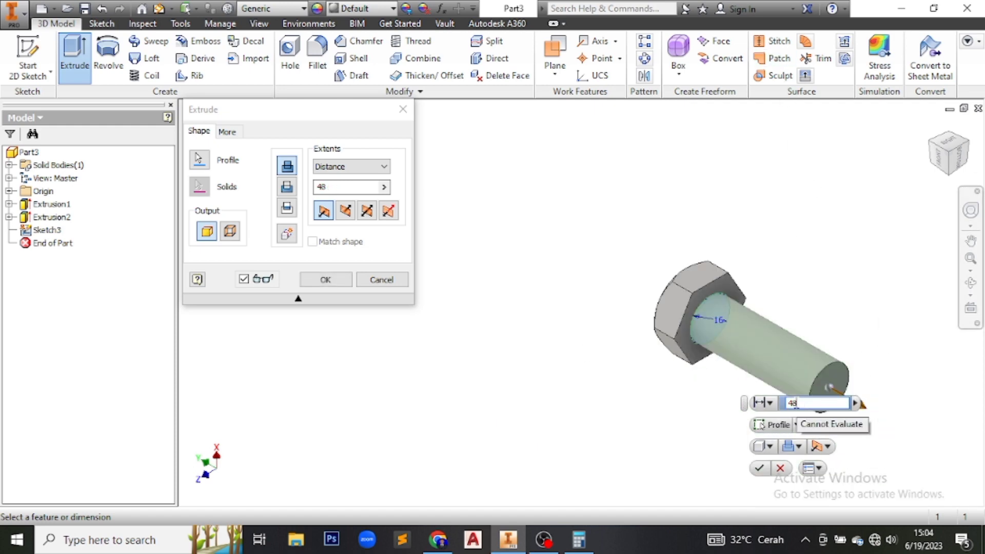
text(+)
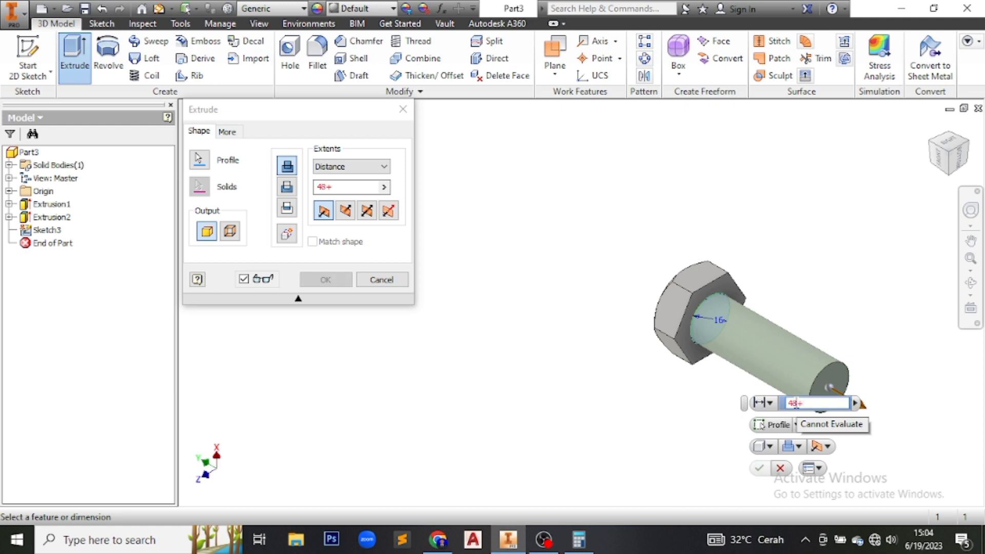
text(10)
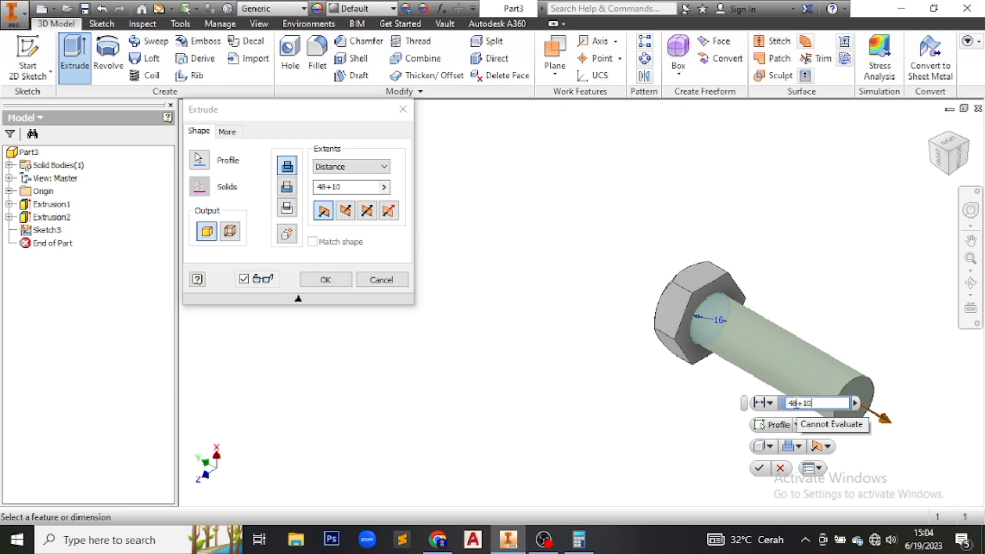
Compare the 3.pdf bolt and 1.pdf bracket drawings in Chrome, and finish the shank extrusion in Inventor with a distance of 48+10+4 mm.
click(454, 544)
click(250, 15)
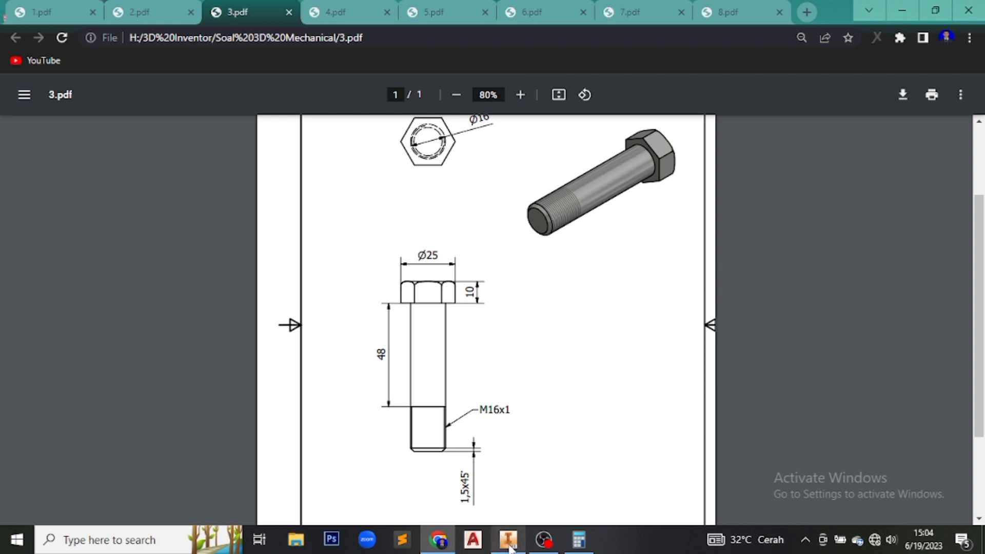
mouse_move(510, 548)
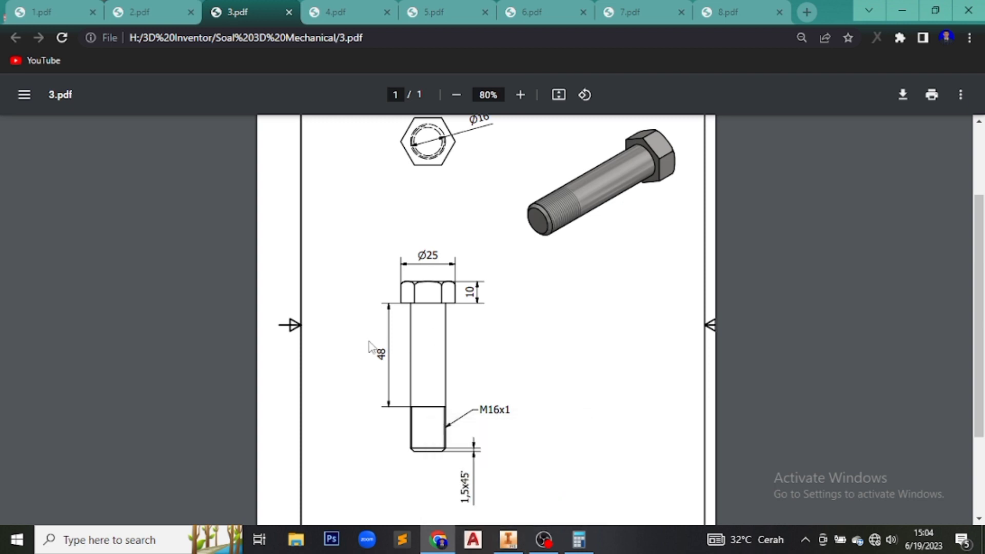
click(66, 13)
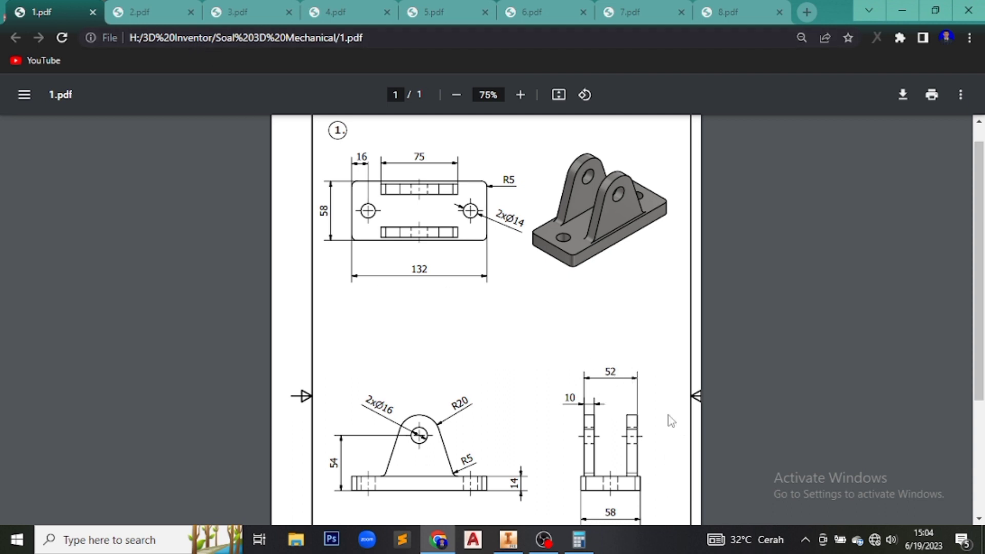
click(250, 8)
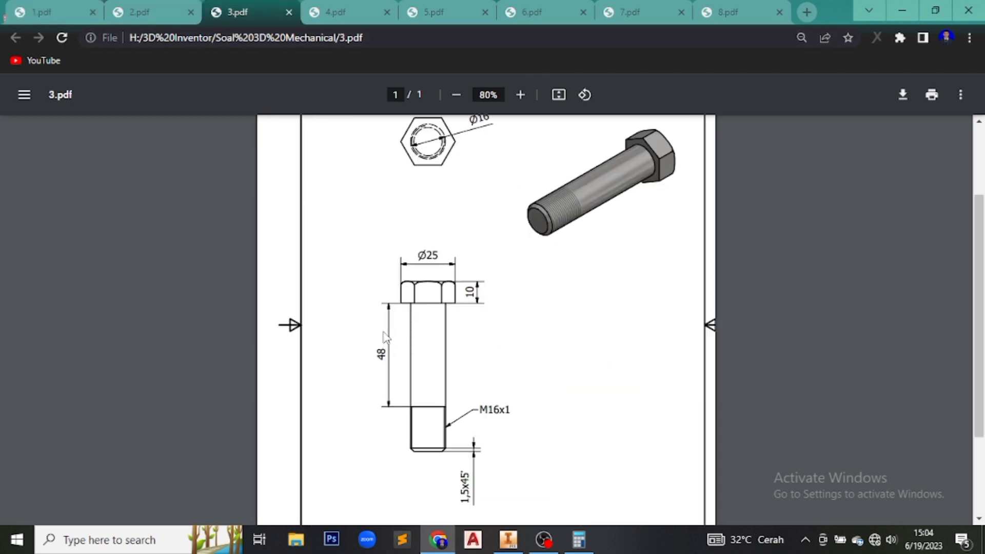
click(508, 539)
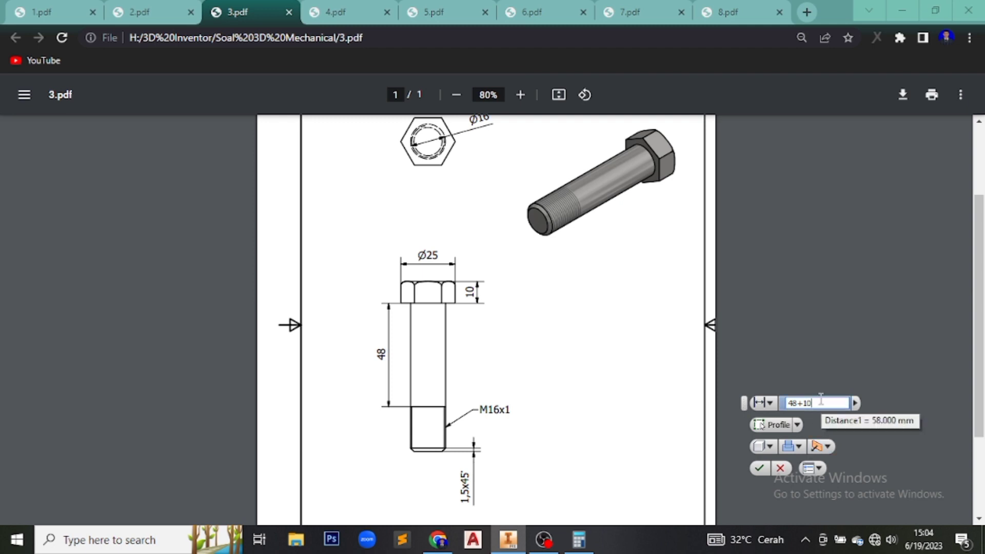
text(+4)
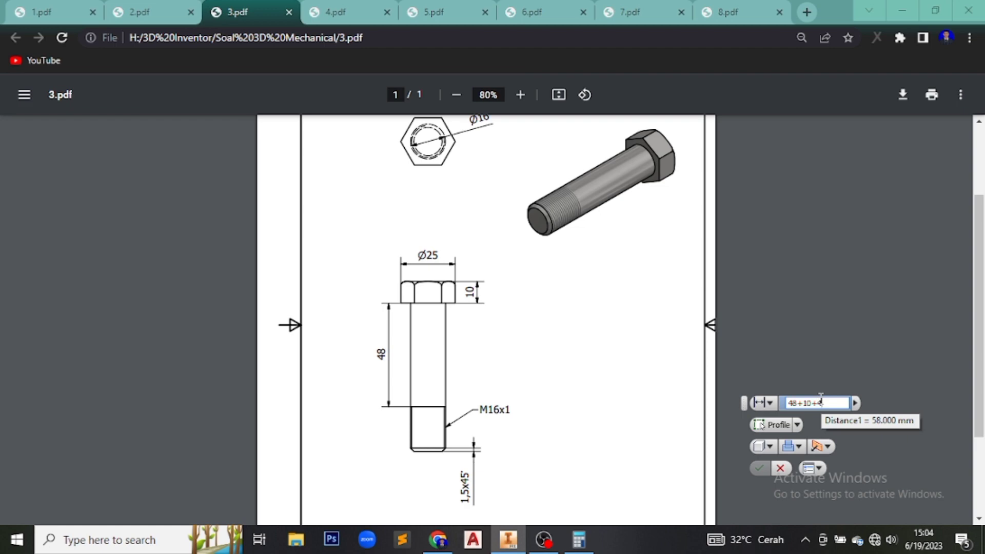
click(760, 468)
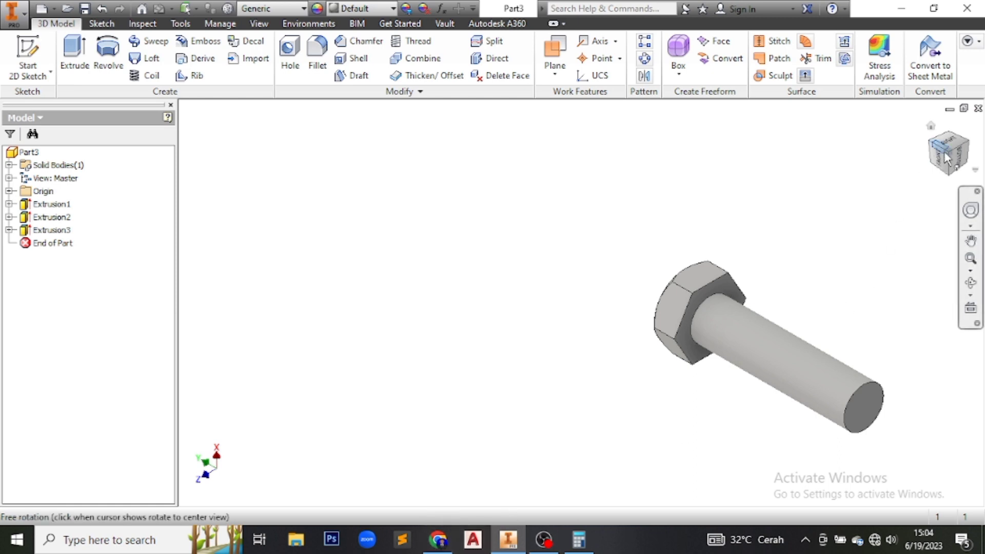
Reopen the shank extrusion from its cylindrical face to review its distance settings.
middle_drag(807, 309, 630, 291)
scroll(631, 292, up, 3)
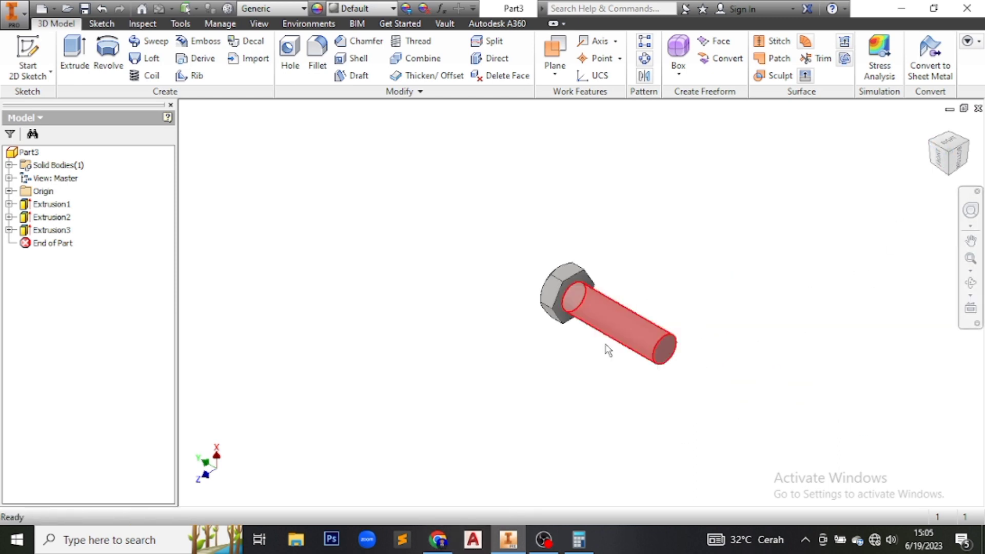
scroll(609, 346, down, 5)
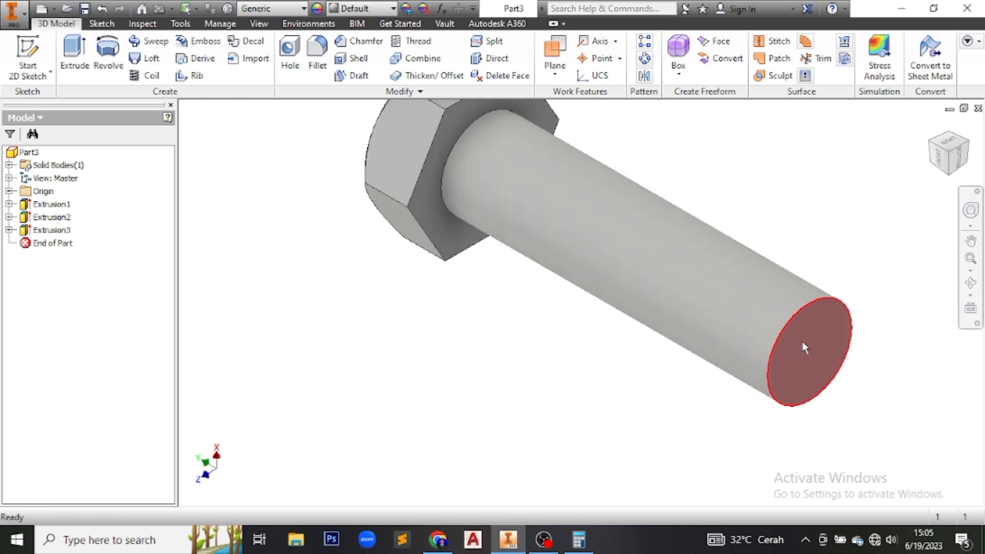
click(647, 241)
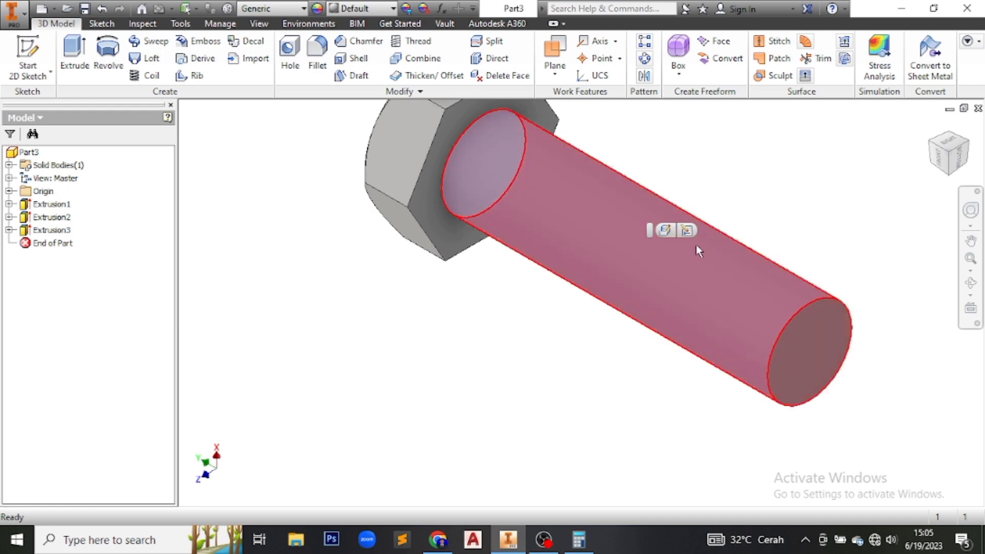
click(666, 230)
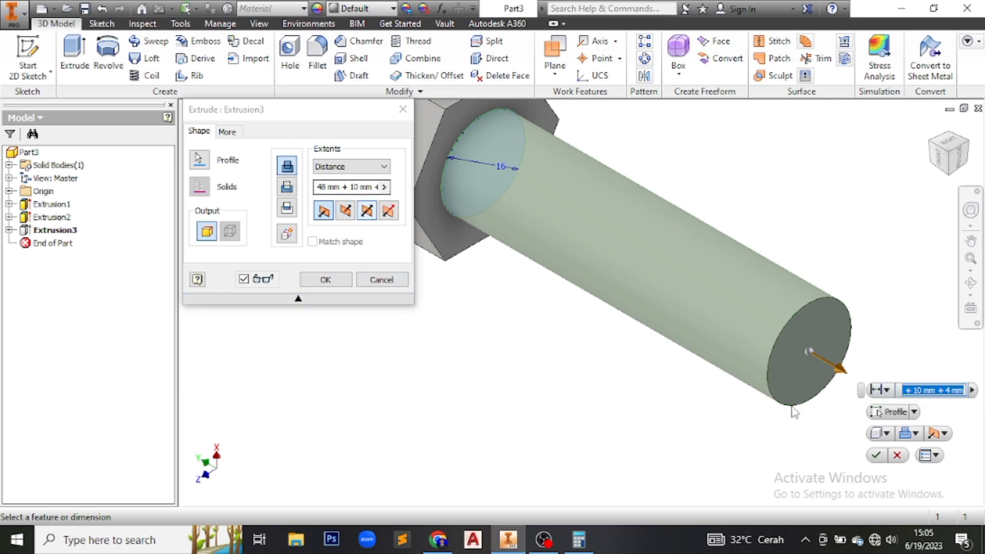
click(876, 455)
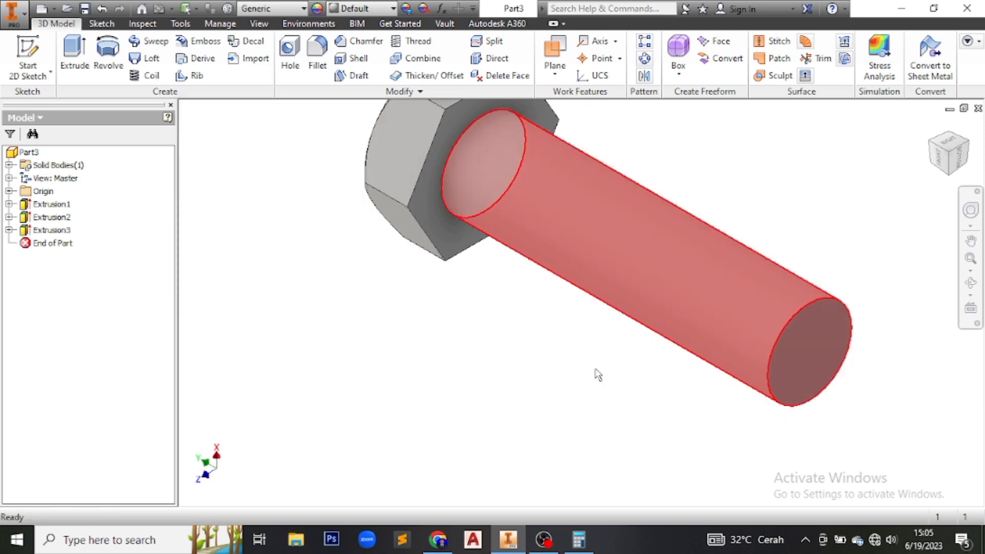
Check the thread callout in the 3.pdf drawing and set up a partial-length thread on the shank's cylindrical face in Inventor.
click(435, 545)
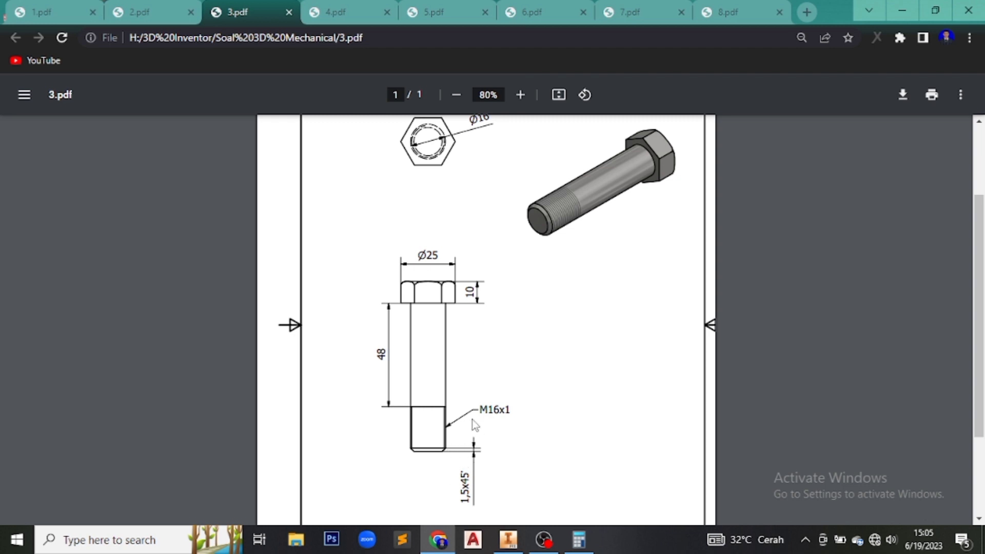
click(508, 540)
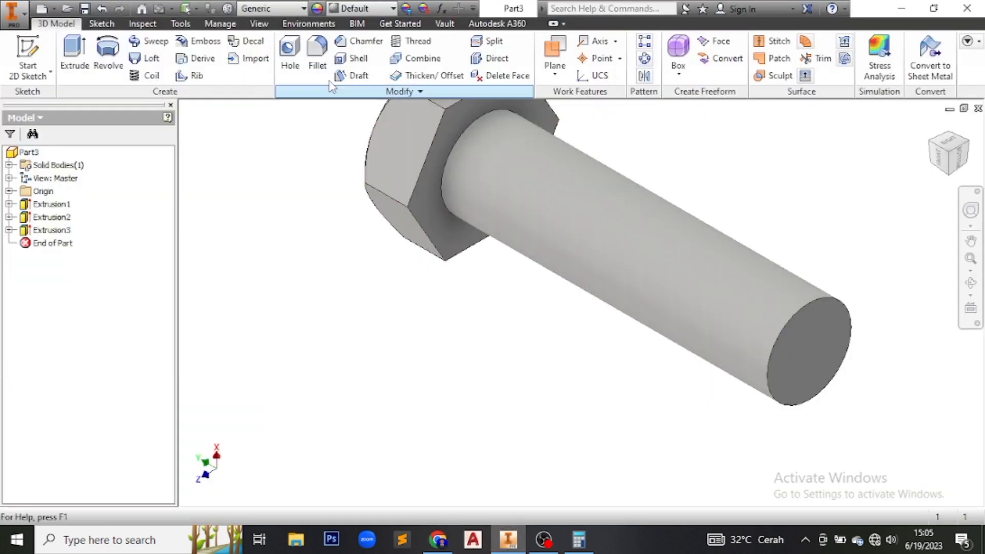
click(416, 44)
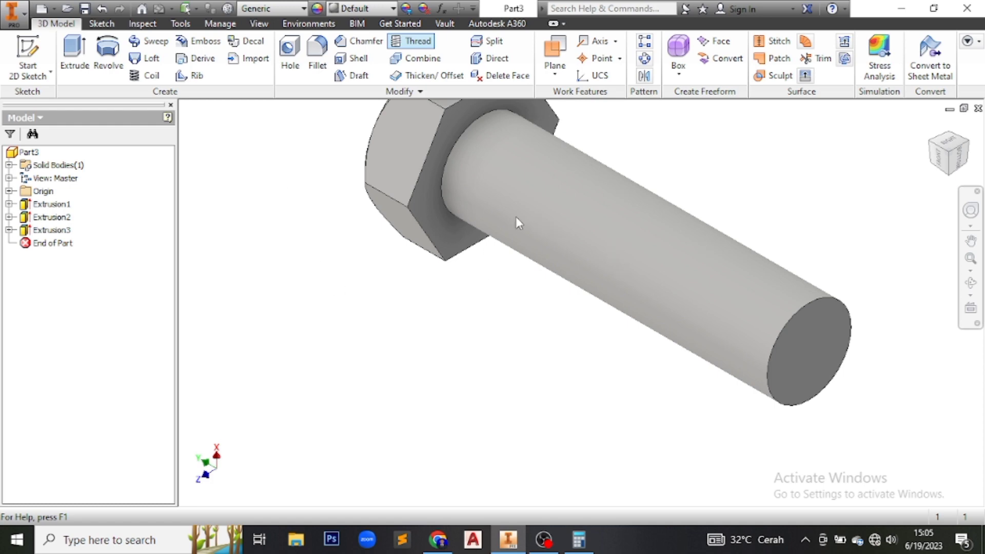
click(424, 42)
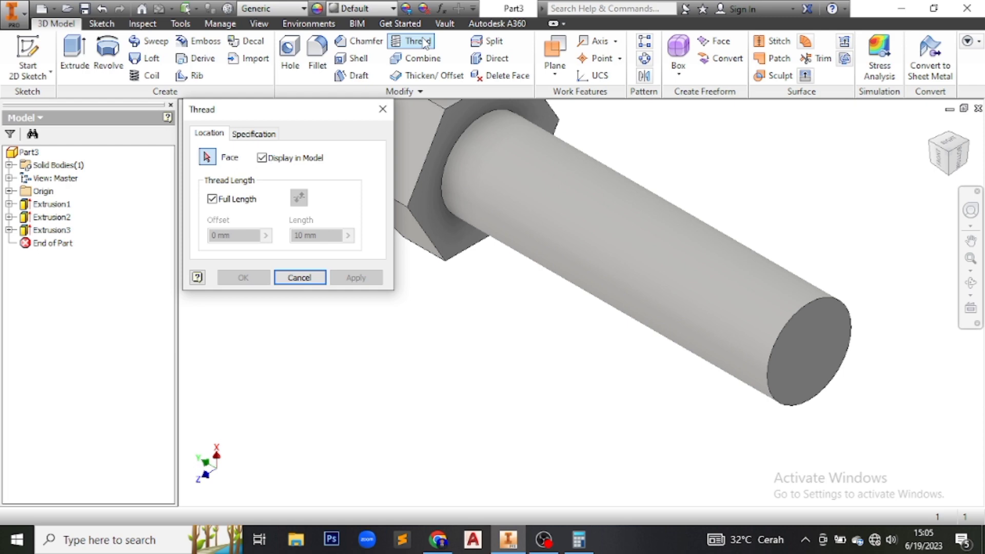
click(522, 217)
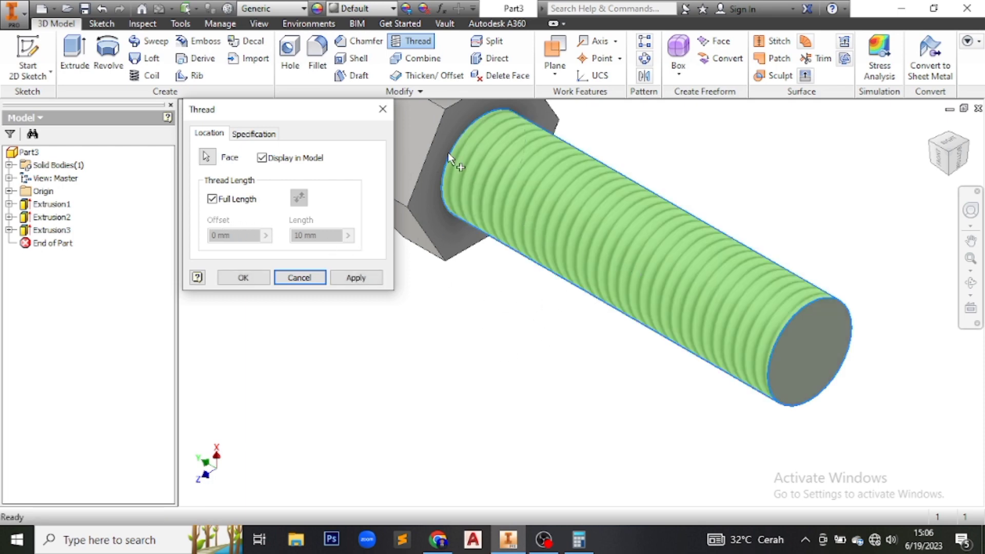
click(212, 199)
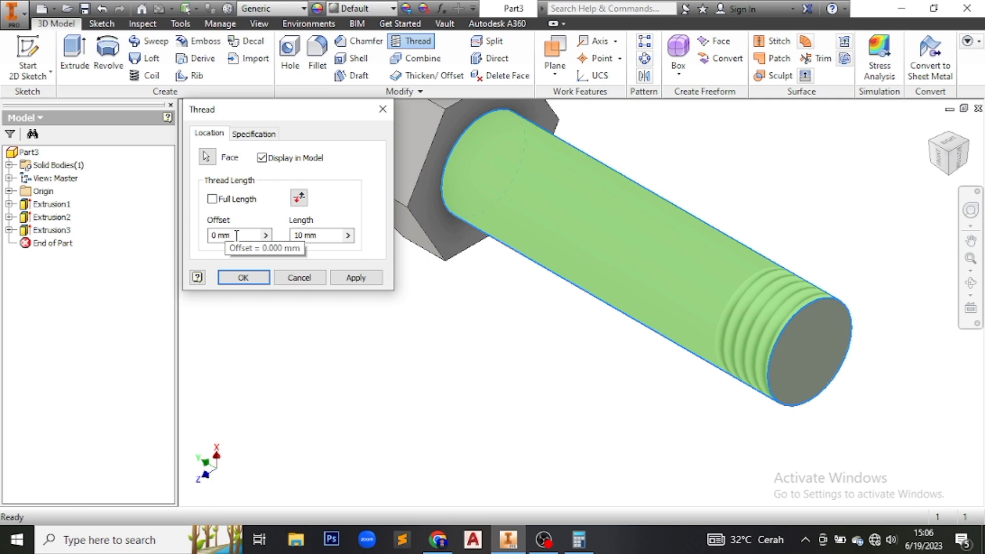
Try a 48 mm offset for the shank thread and reset the offset to 0.
drag(243, 236, 195, 248)
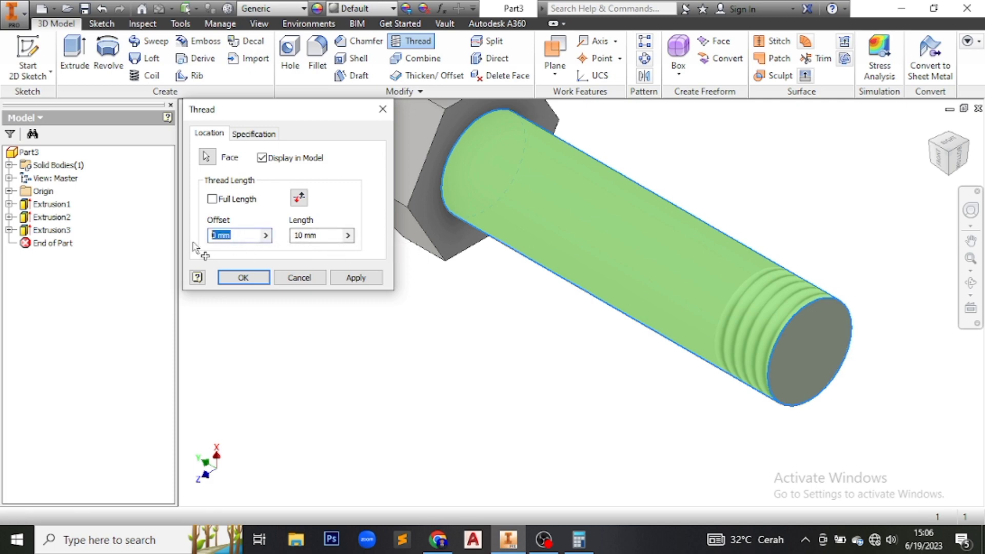
text(48)
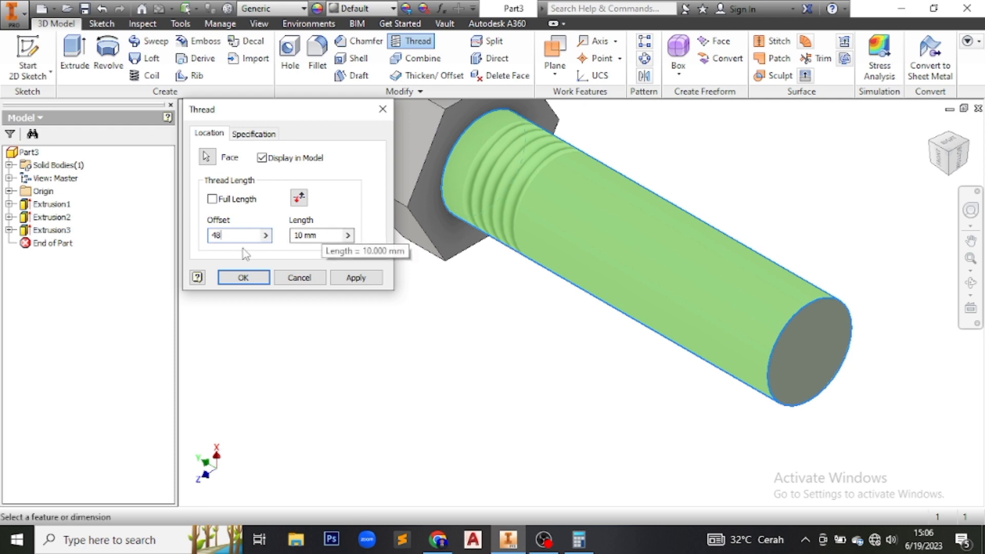
key(BackSpace)
key(BackSpace)
text(0)
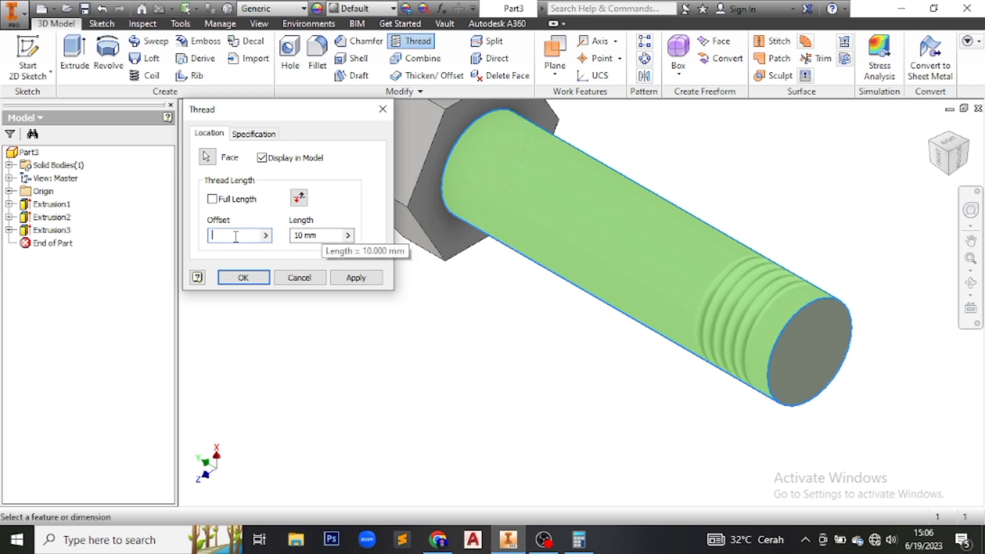
Set the thread length to 10+4 mm and apply the thread at the shank's free end.
click(325, 236)
key(BackSpace)
key(BackSpace)
key(BackSpace)
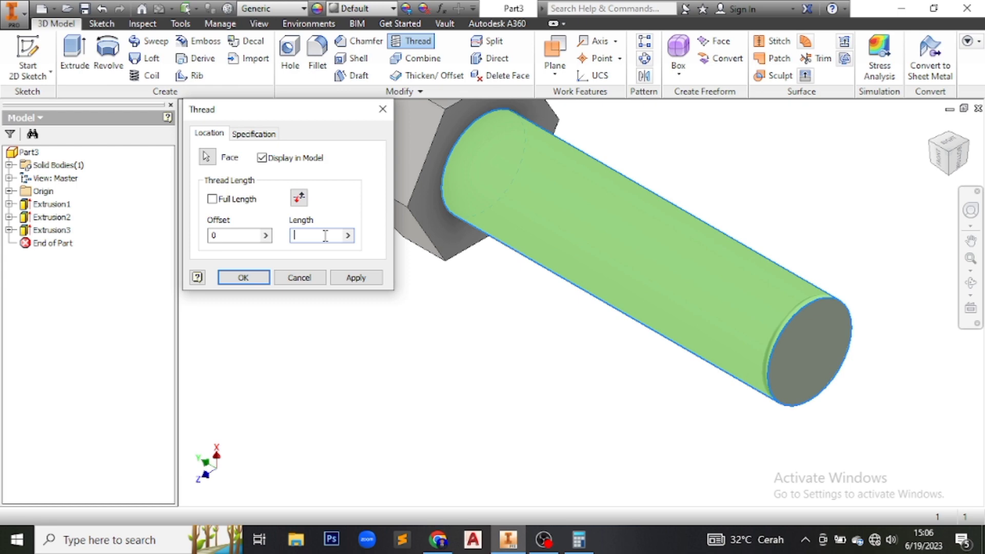
text(10)
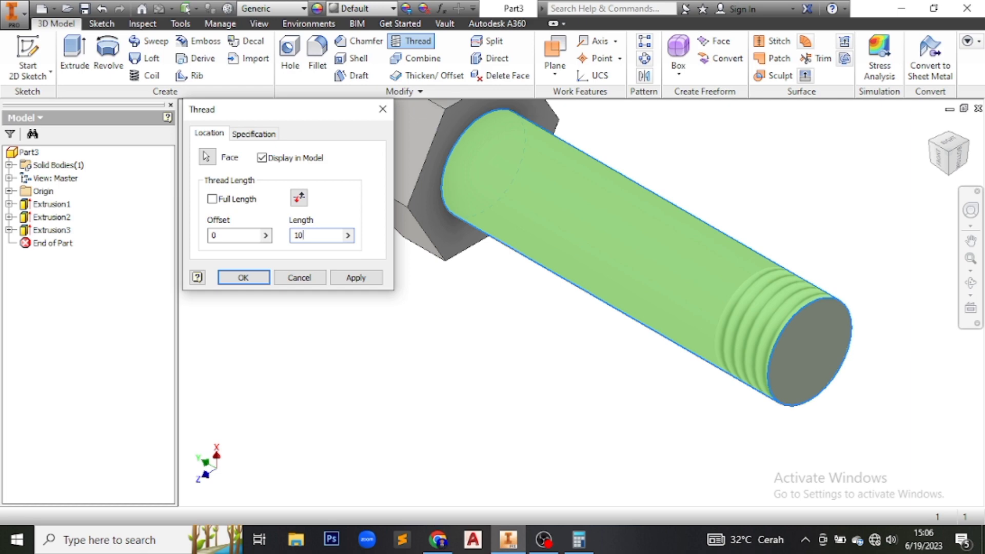
text(+4)
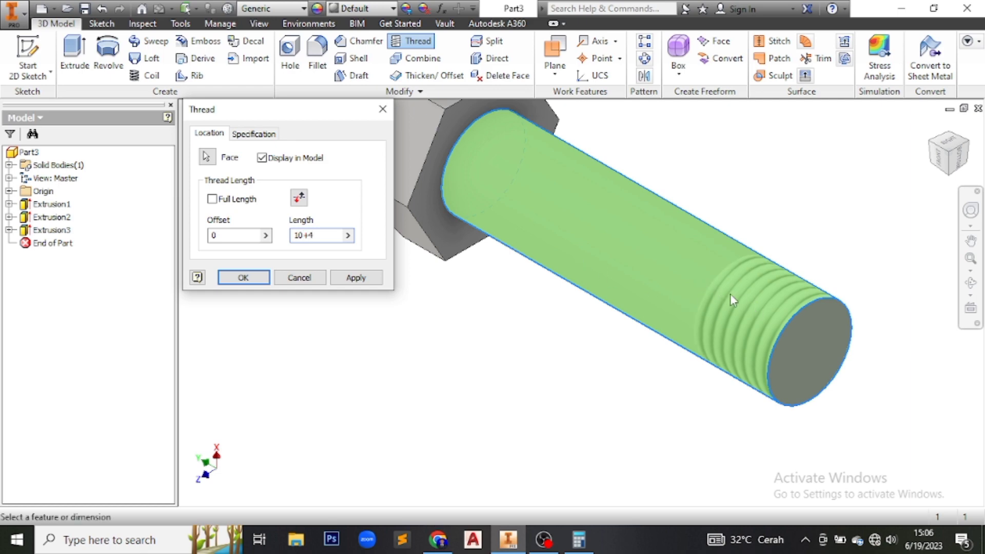
click(359, 278)
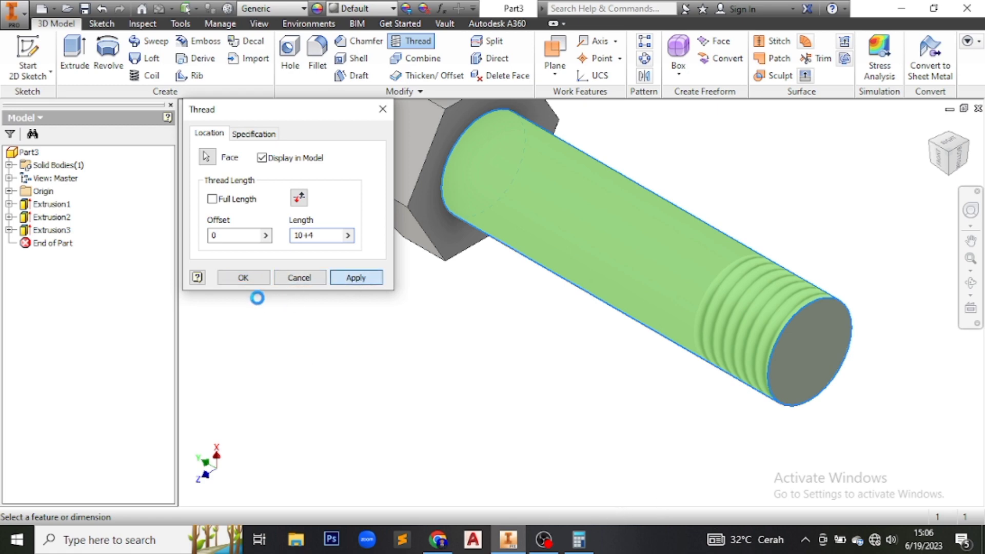
click(248, 281)
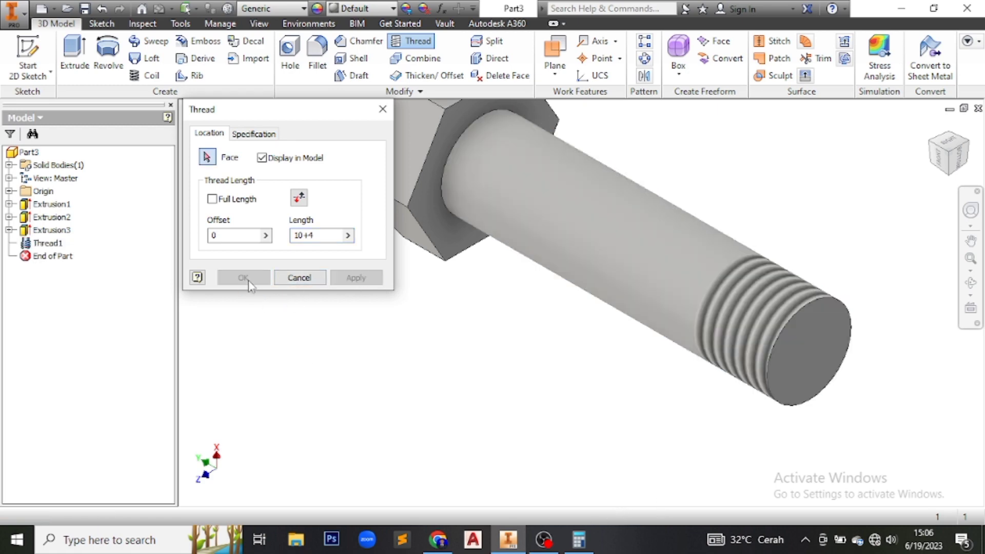
click(383, 109)
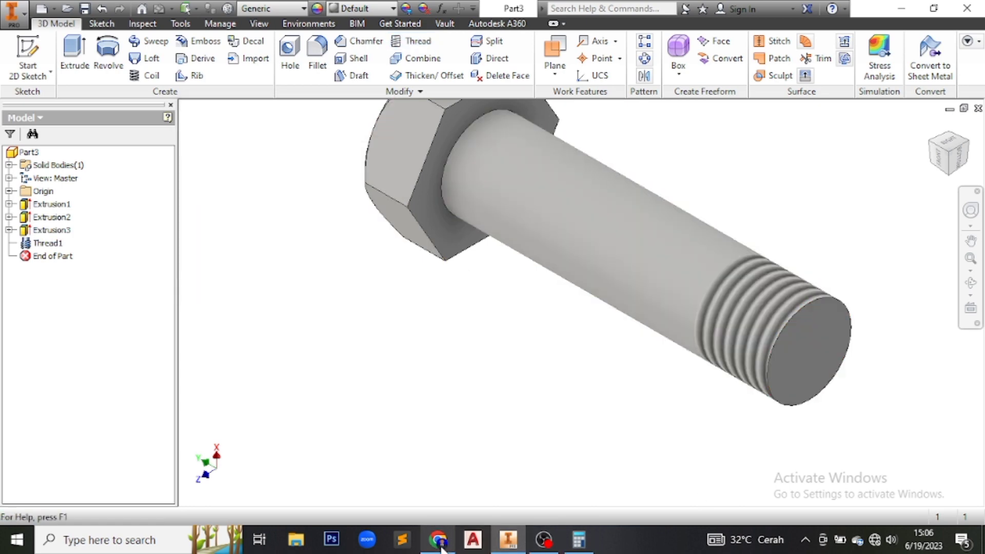
Check the M16x1 callout in the 3.pdf drawing and change the shank thread's designation to M16x1 in Inventor.
click(438, 539)
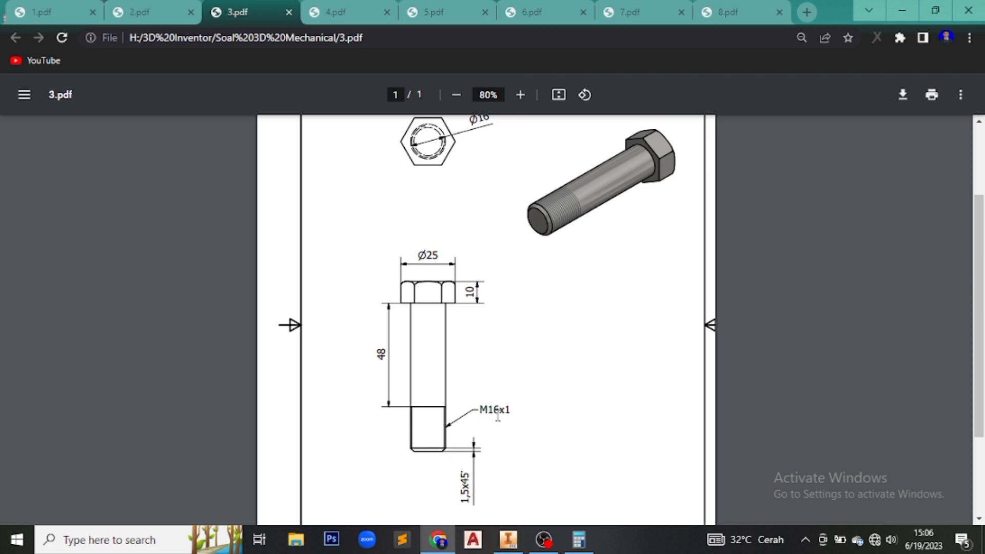
click(508, 538)
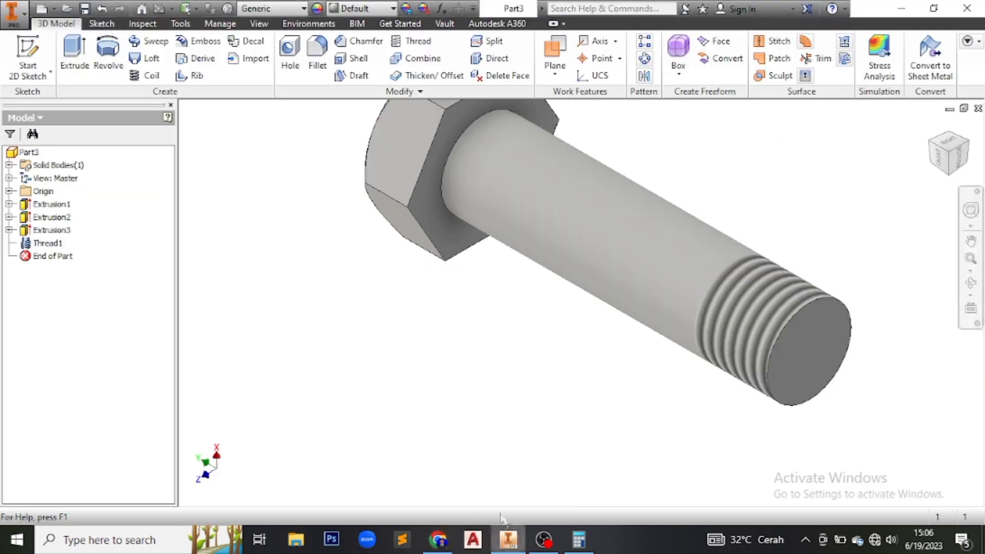
double_click(47, 243)
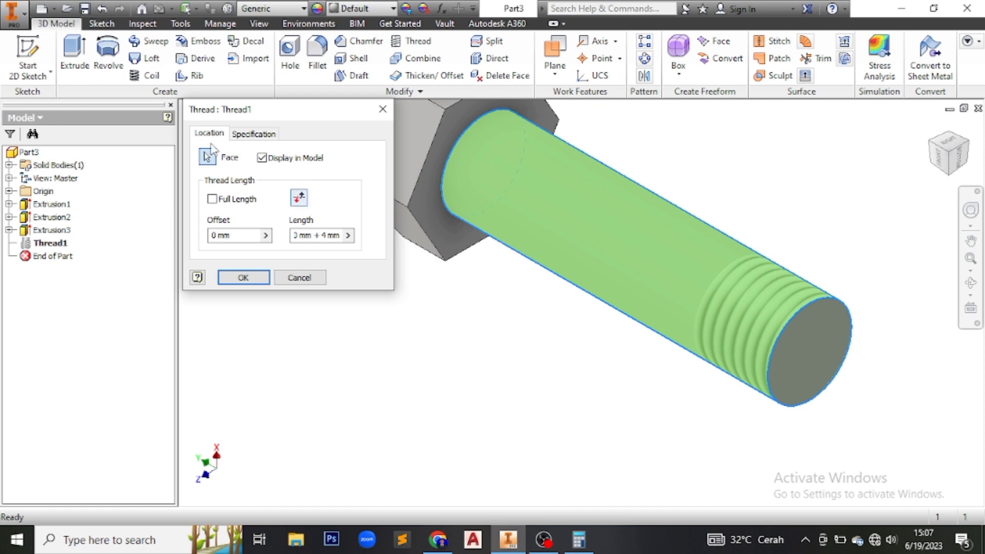
click(254, 133)
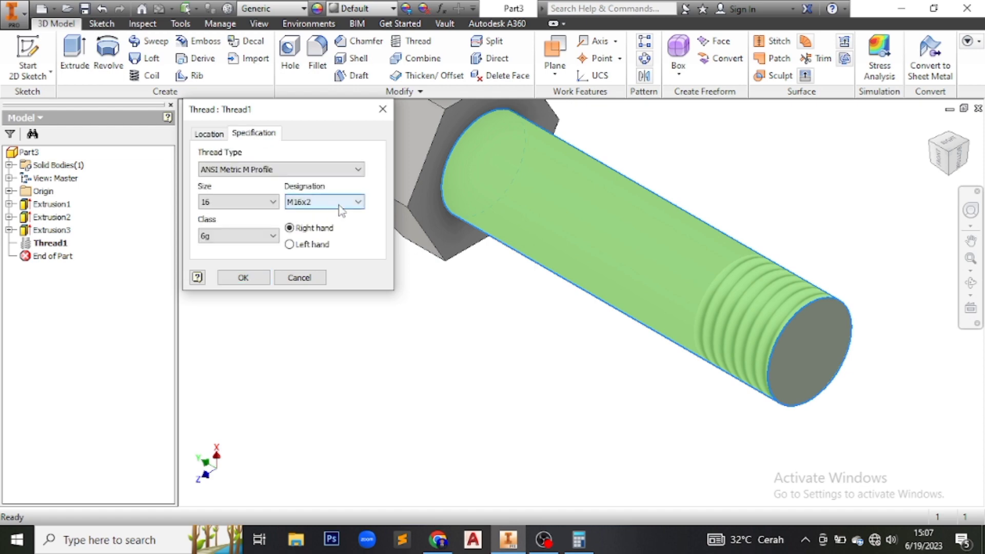
click(323, 202)
click(314, 243)
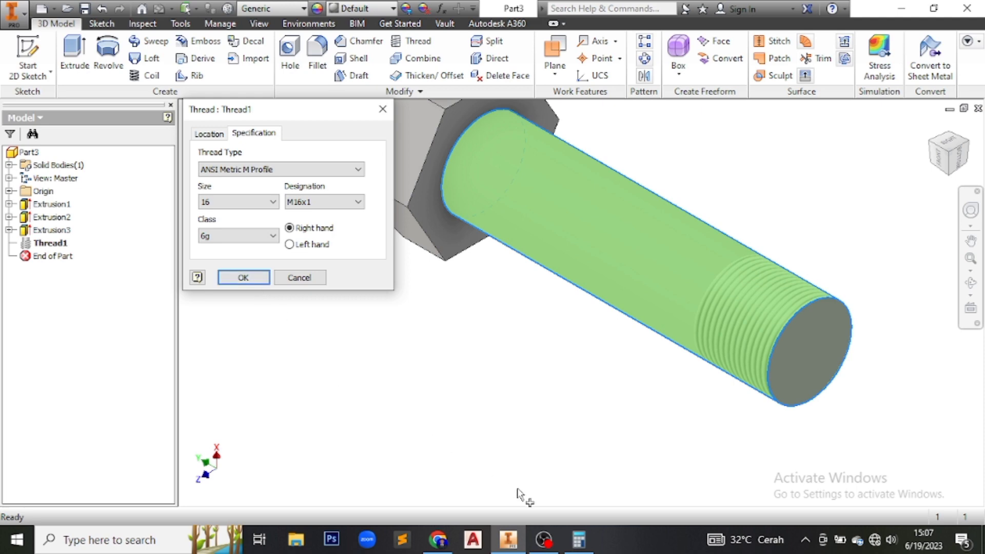
click(442, 545)
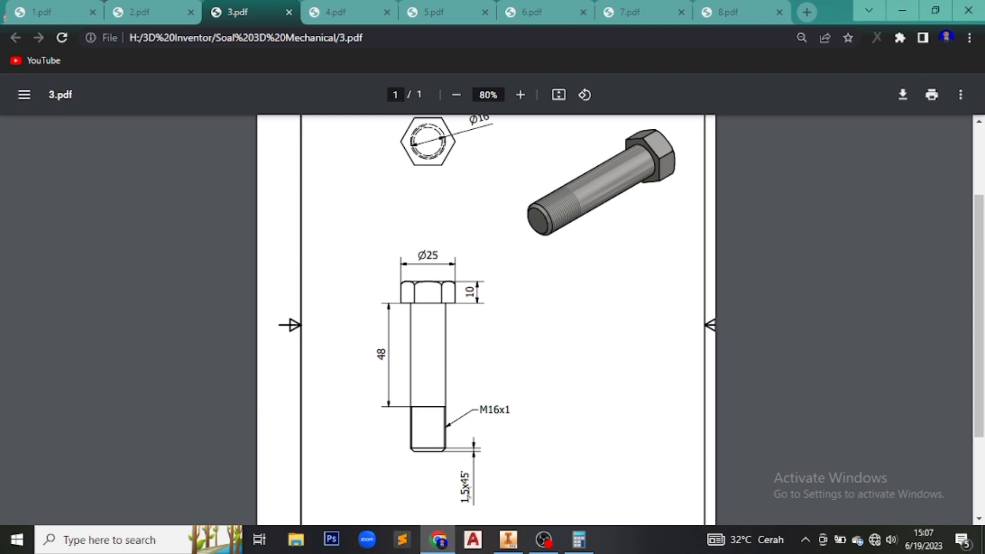
click(508, 539)
click(244, 277)
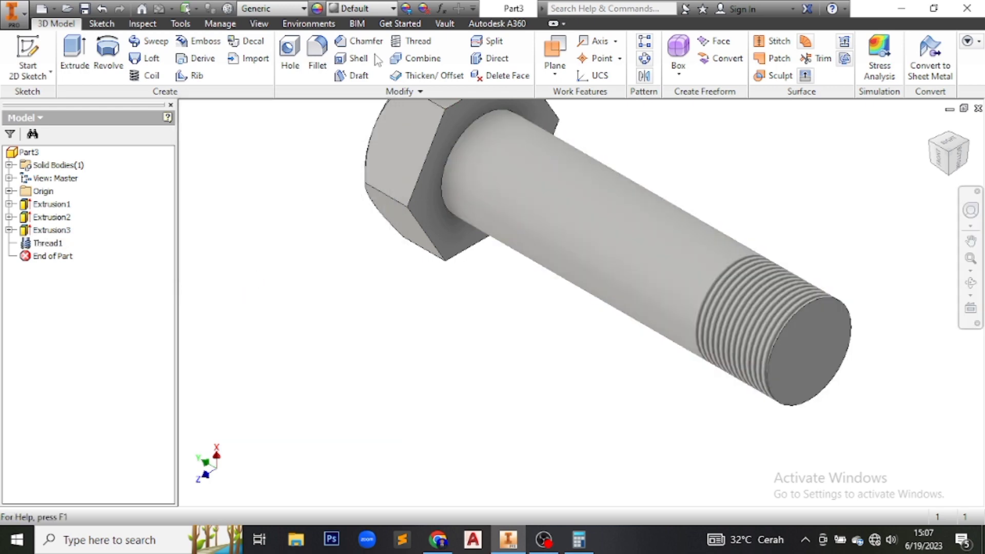
Try a 1.5 mm constant-radius fillet on the circular edge at the shank's free end.
click(317, 57)
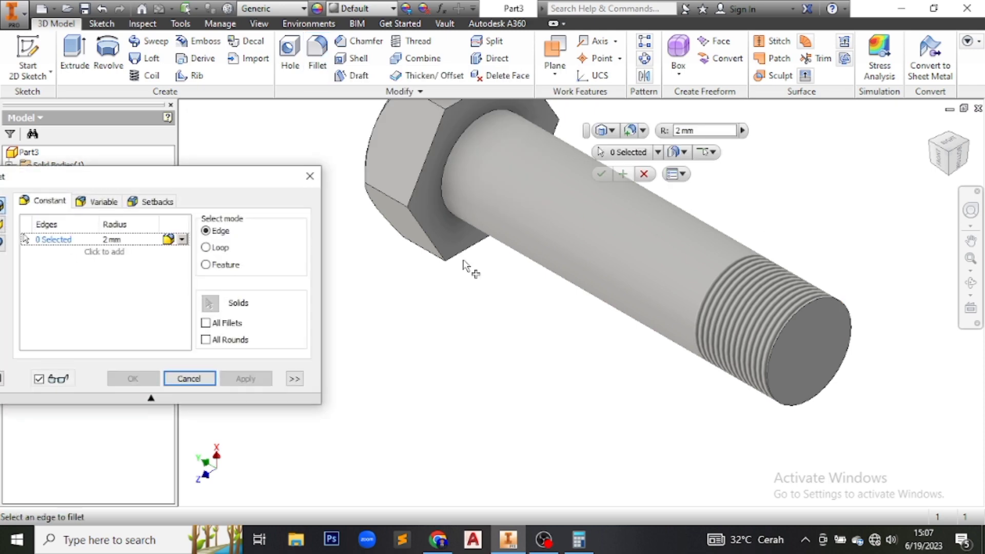
key(BackSpace)
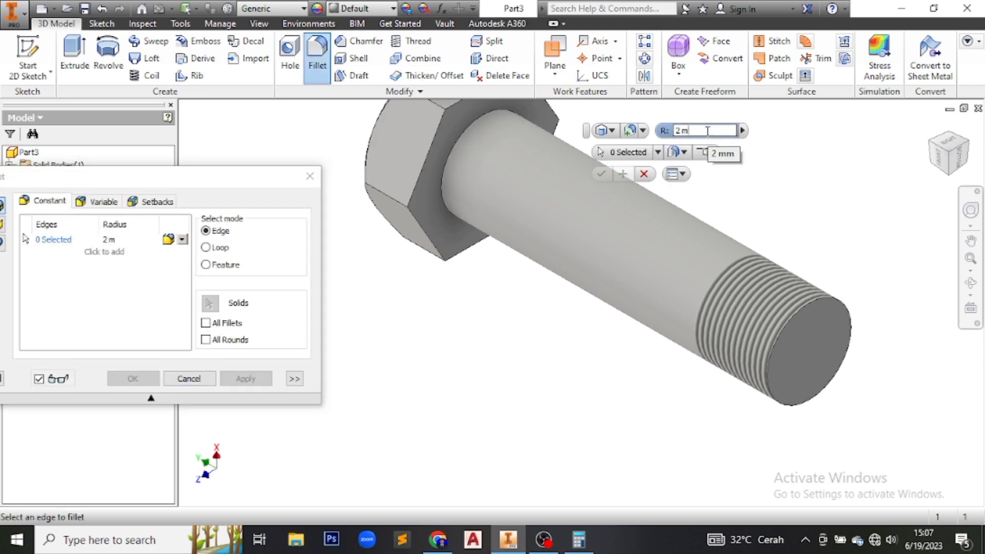
text(1.5)
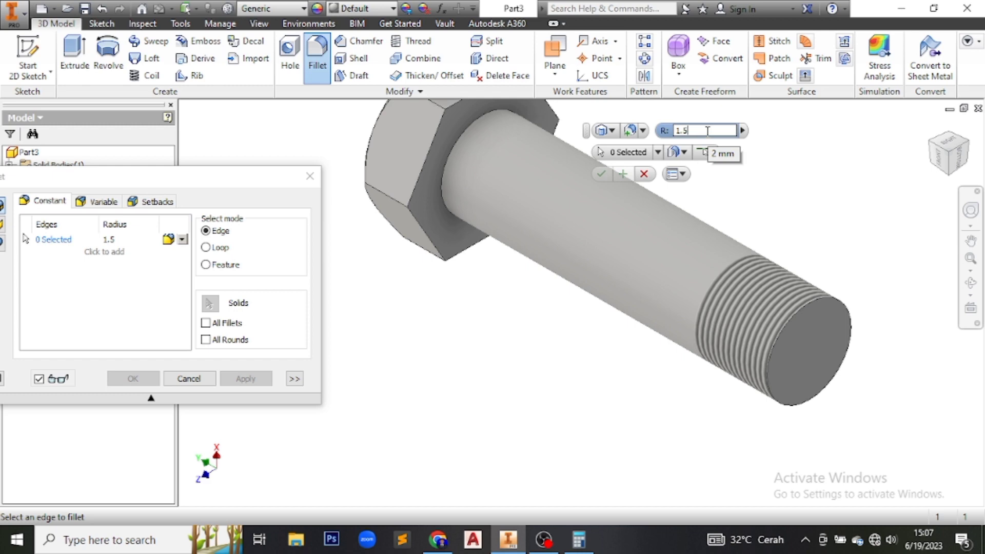
click(816, 308)
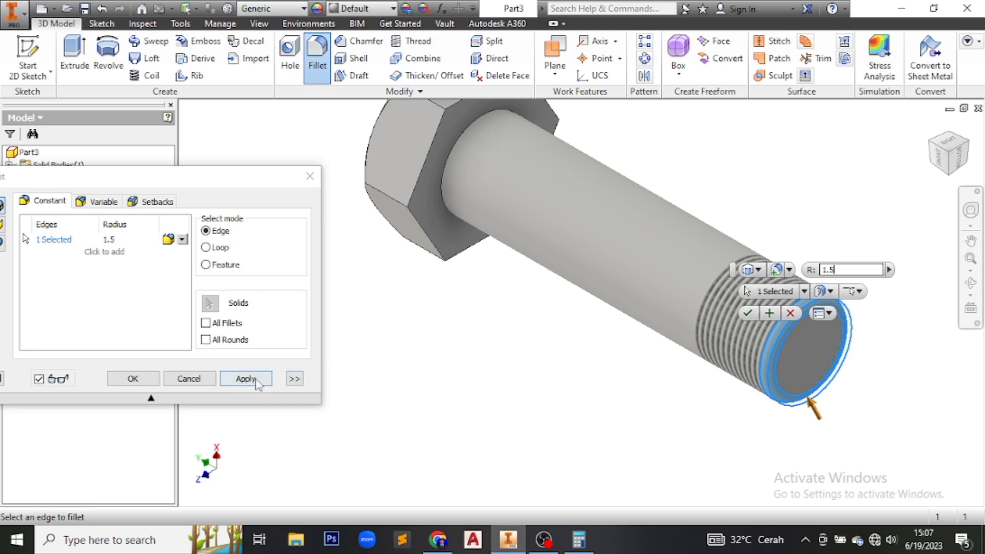
click(246, 379)
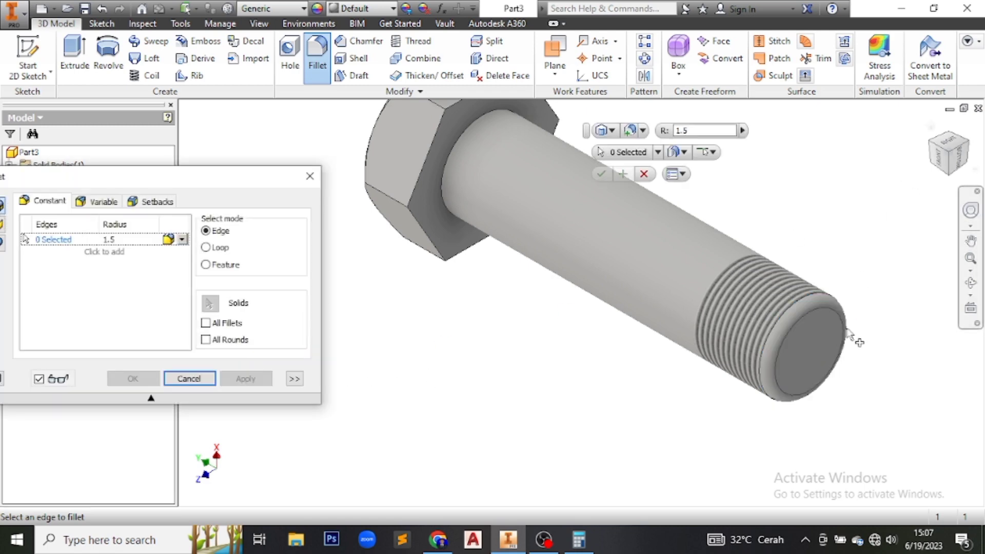
click(189, 379)
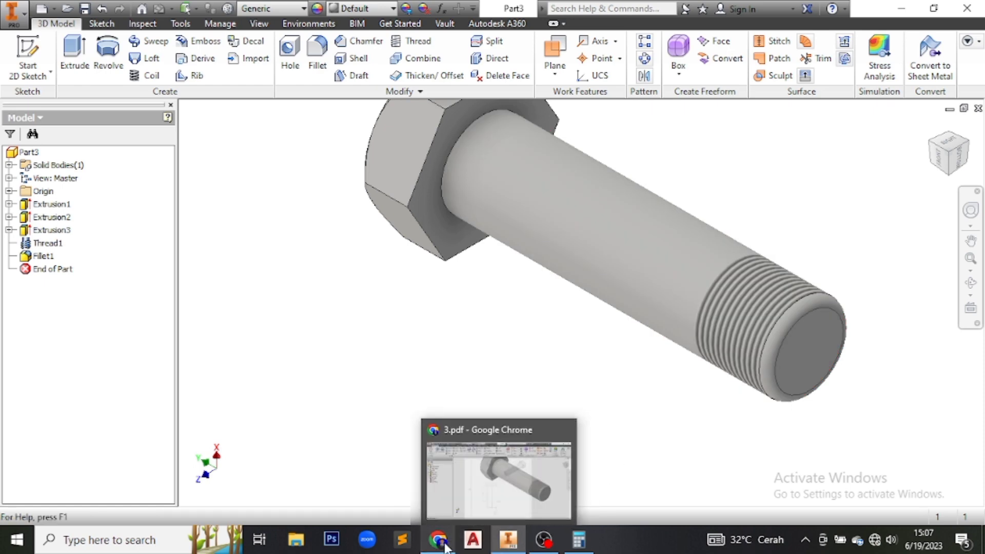
Check the shank's end callout in the 3.pdf drawing and undo the end fillet in Inventor.
click(446, 546)
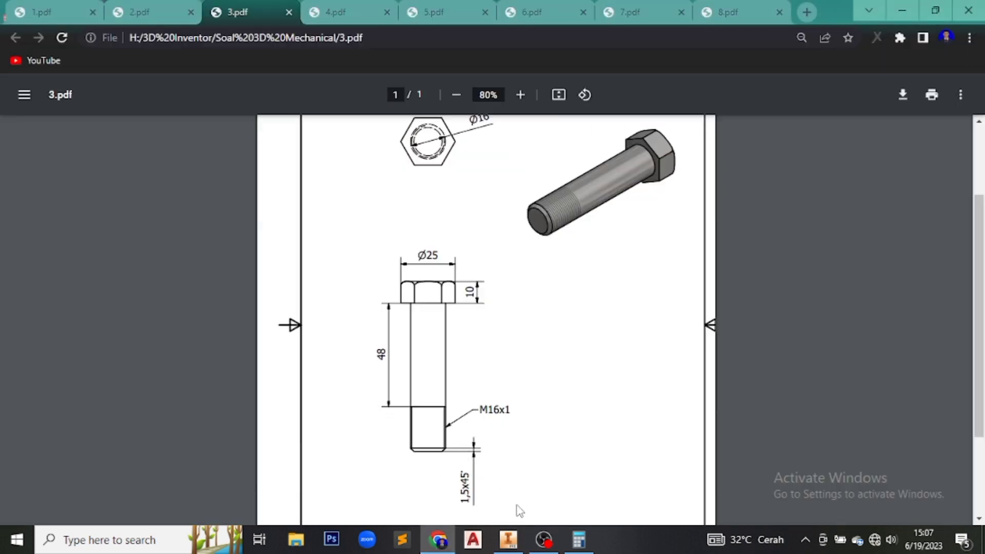
click(508, 540)
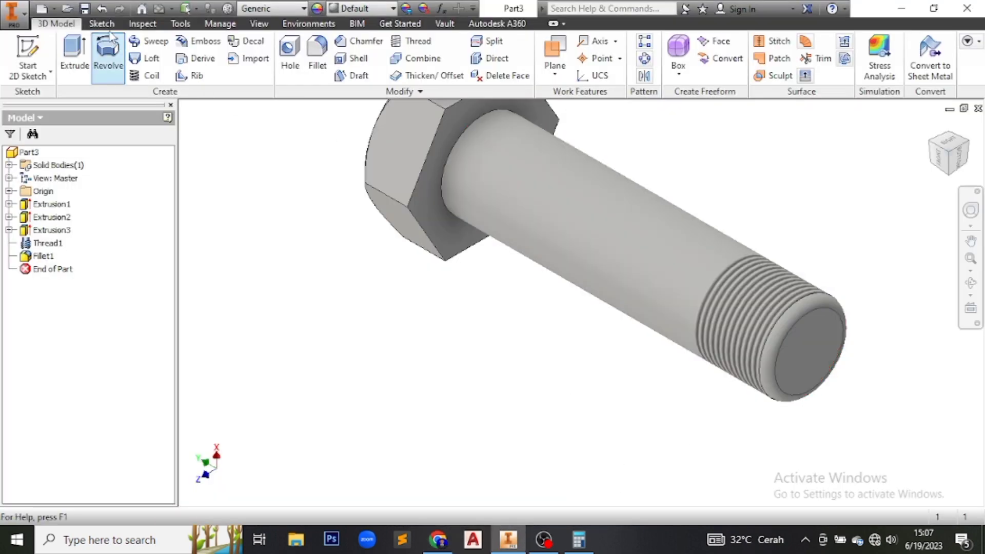
click(102, 8)
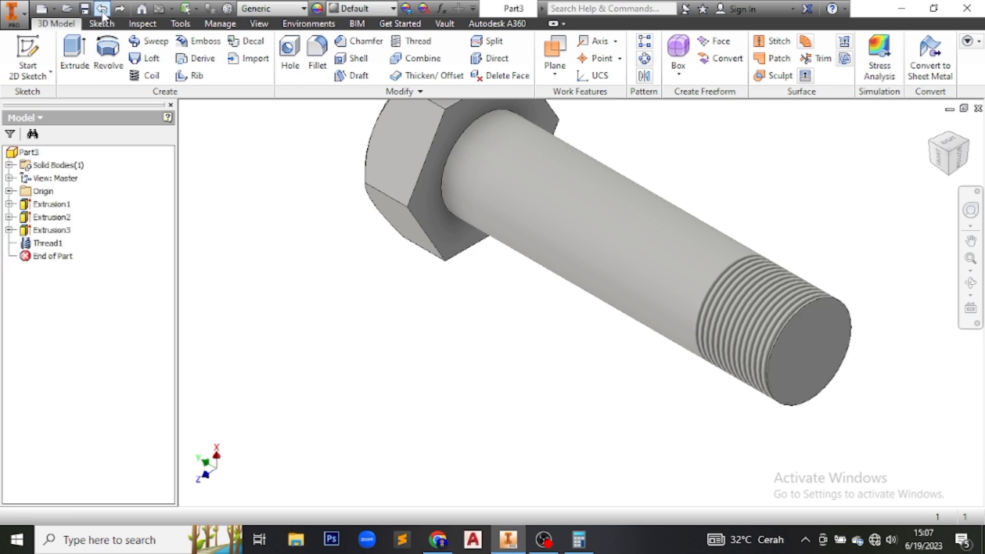
Chamfer the circular edge at the shank's threaded free end with a distance of 1.5 mm.
click(349, 45)
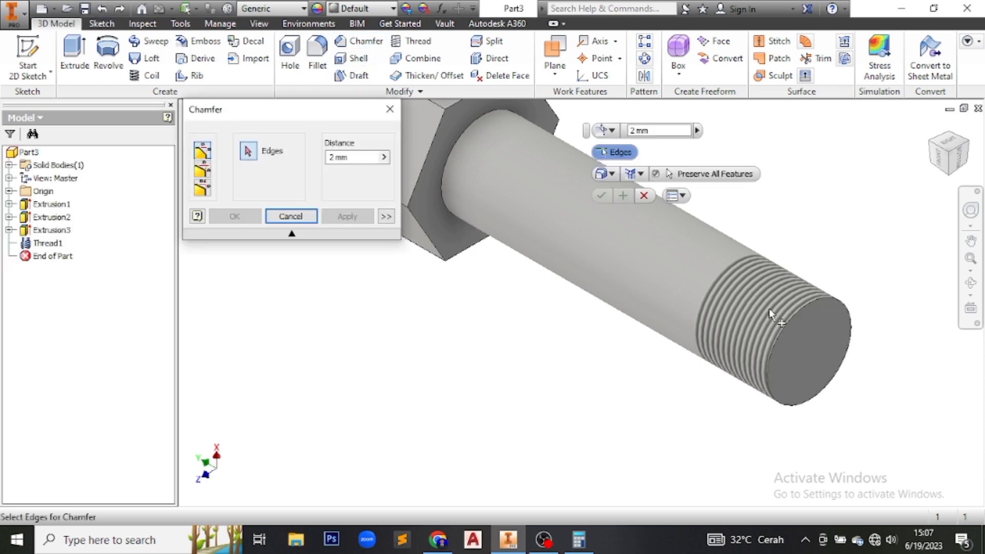
click(655, 130)
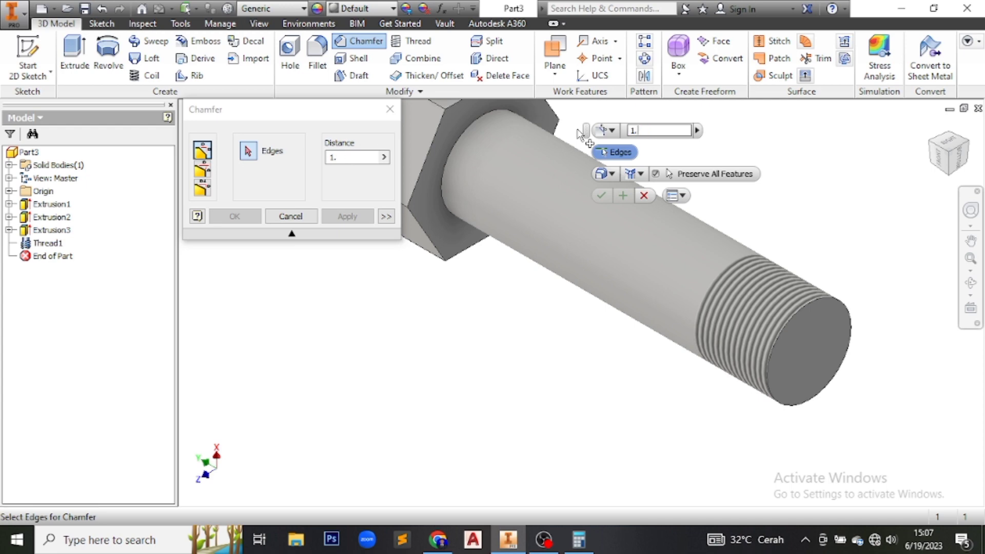
click(804, 323)
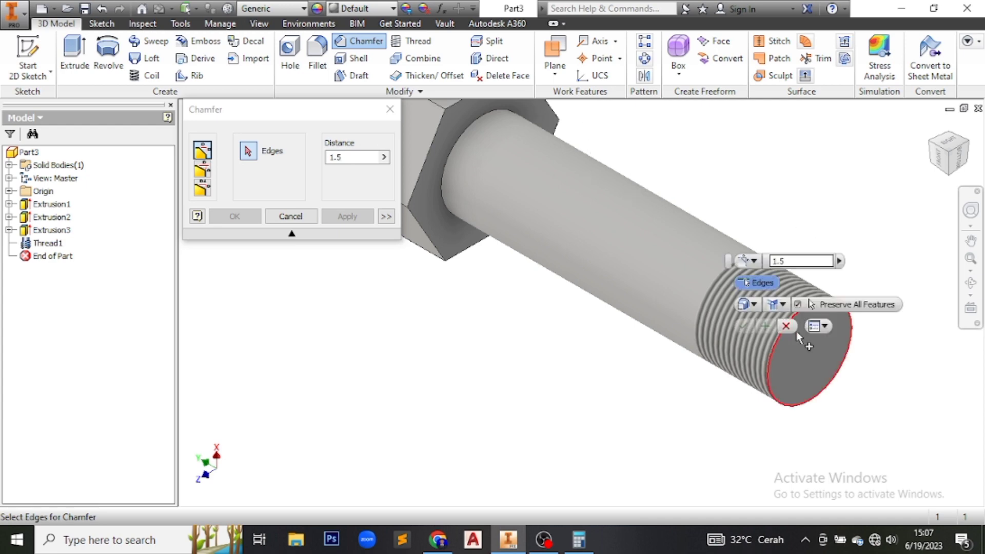
click(946, 145)
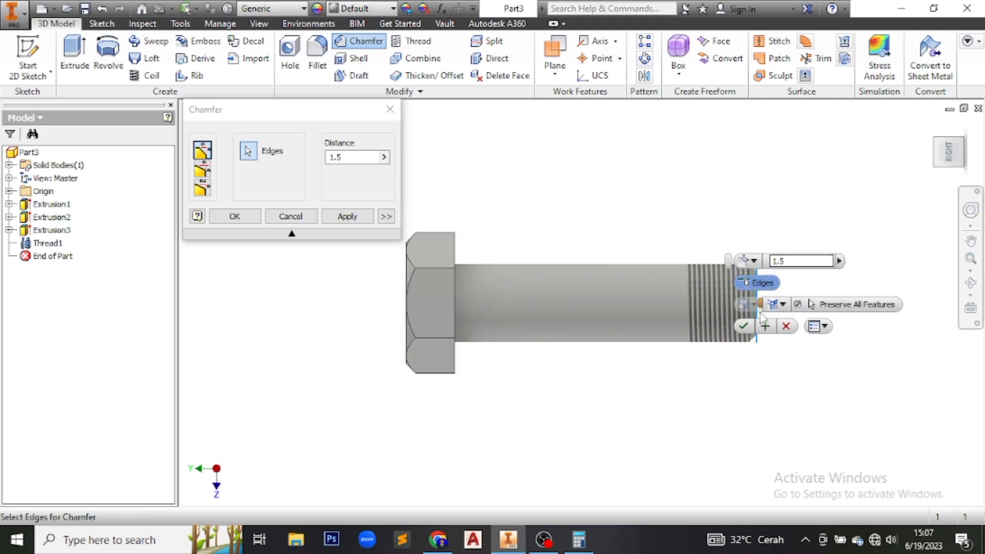
middle_drag(638, 247, 553, 283)
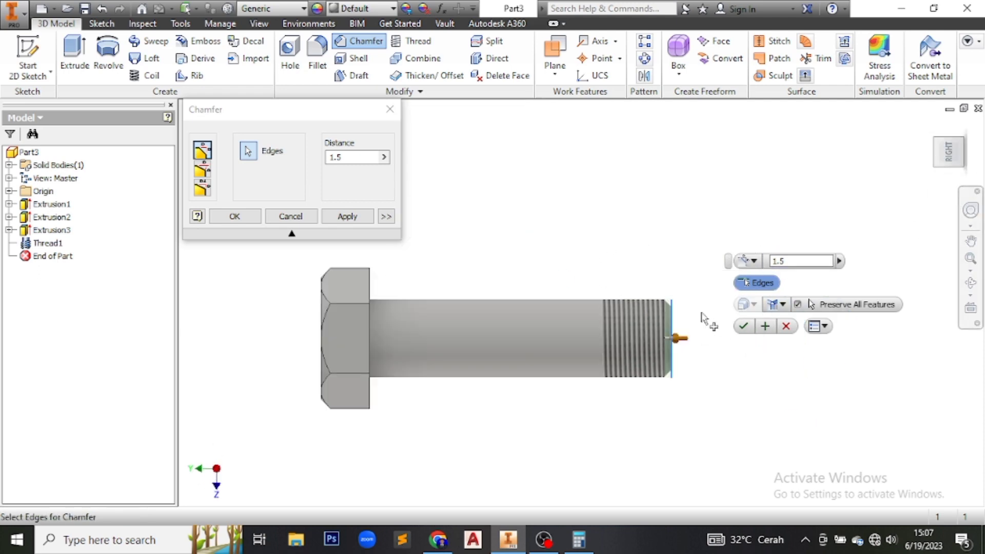
scroll(664, 319, up, 5)
click(743, 327)
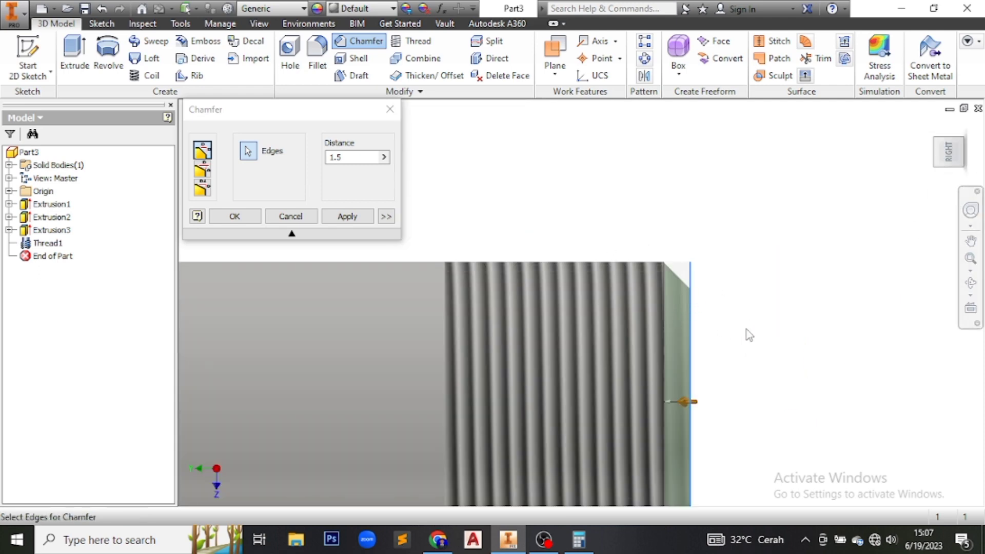
Show the whole bolt upright in the isometric home view and set the part's appearance to Titanium.
scroll(934, 204, down, 4)
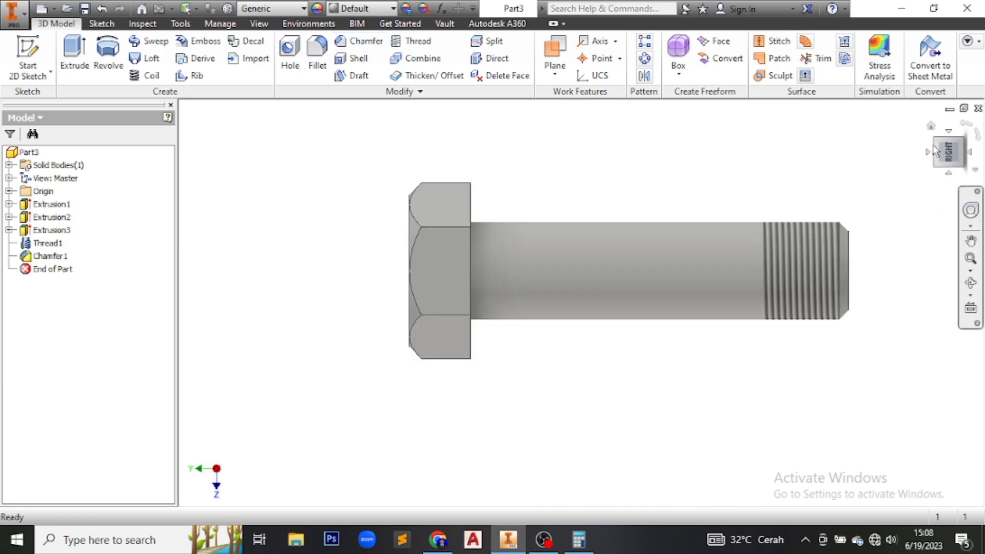
click(977, 136)
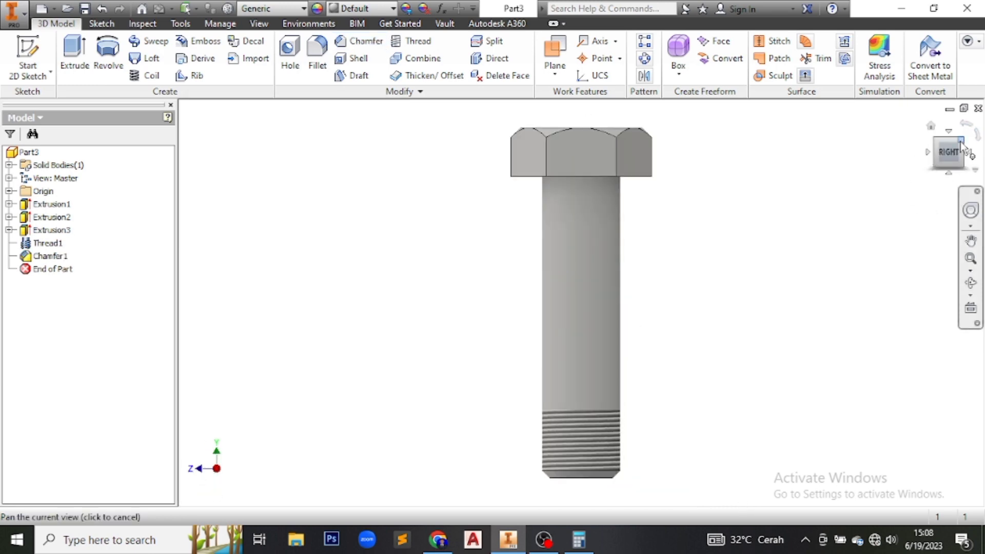
key(F6)
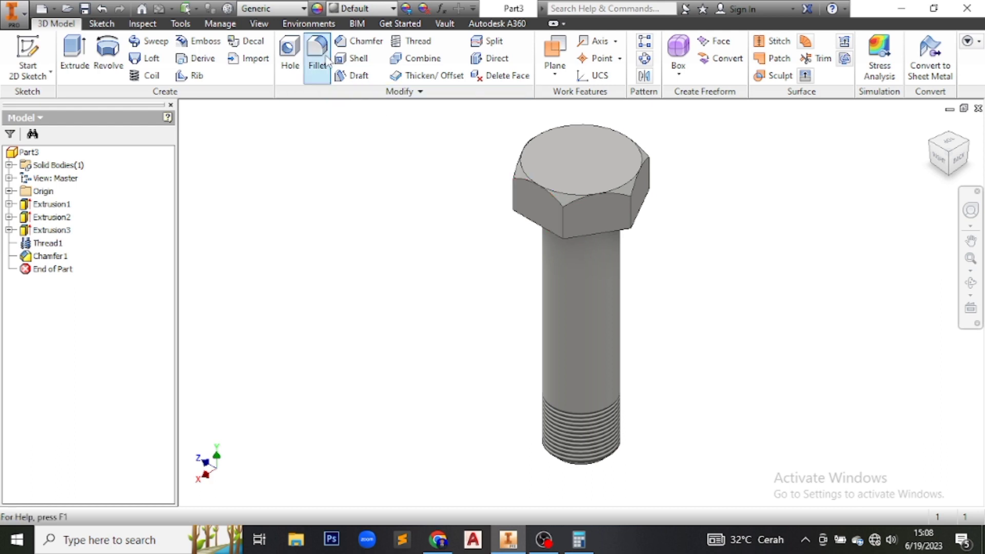
click(393, 9)
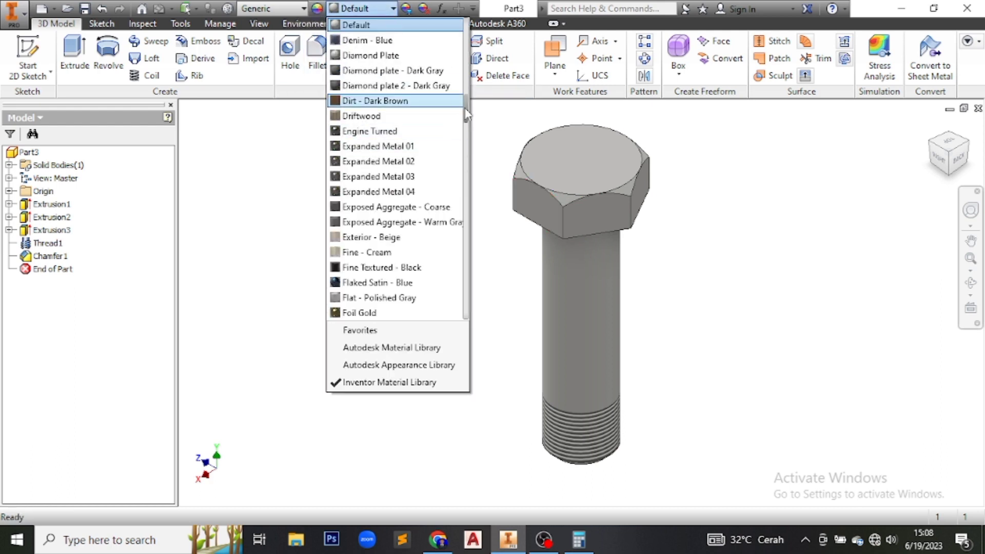
drag(465, 114, 464, 303)
scroll(367, 159, up, 2)
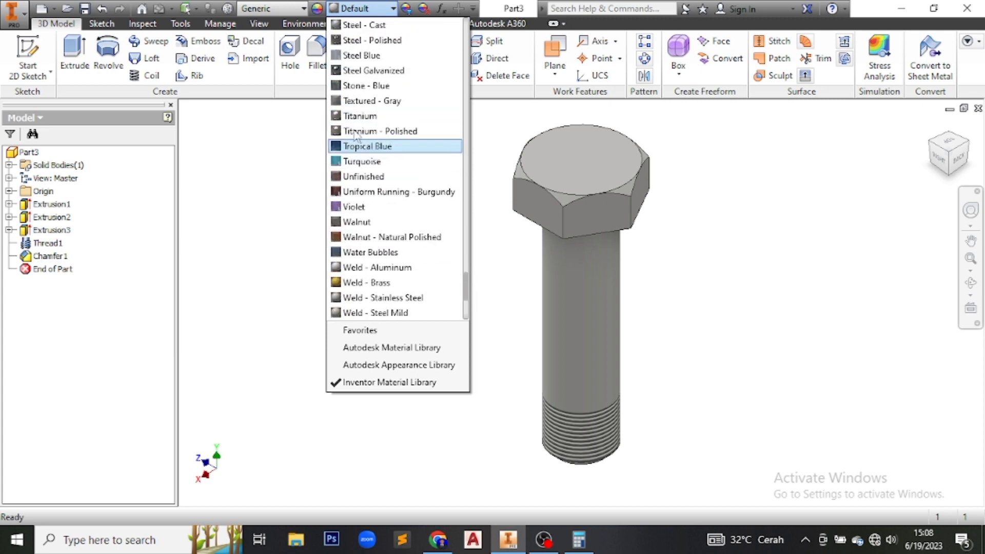
click(359, 116)
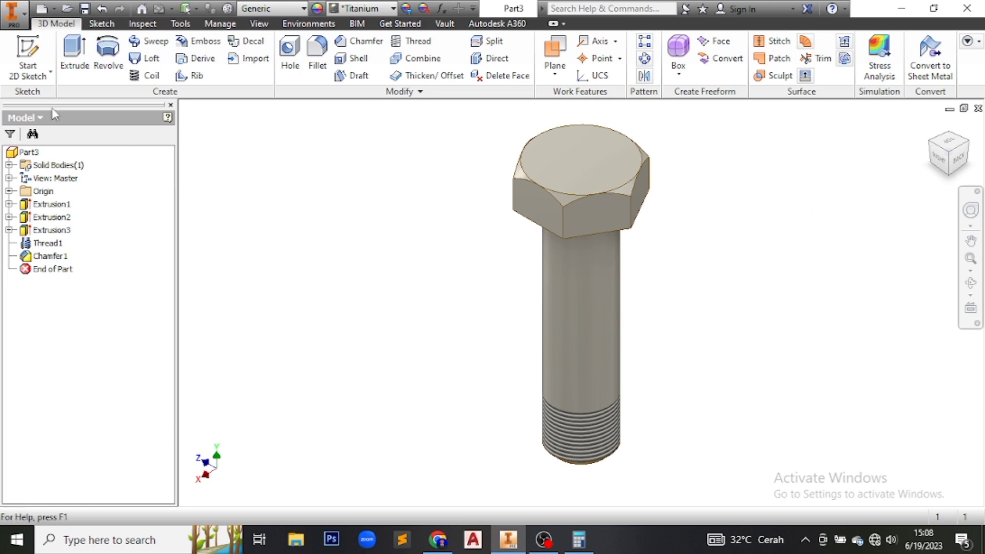
Save the bolt as a new file named PART 3 in the Mechanical Jack folder on the Desktop.
click(12, 12)
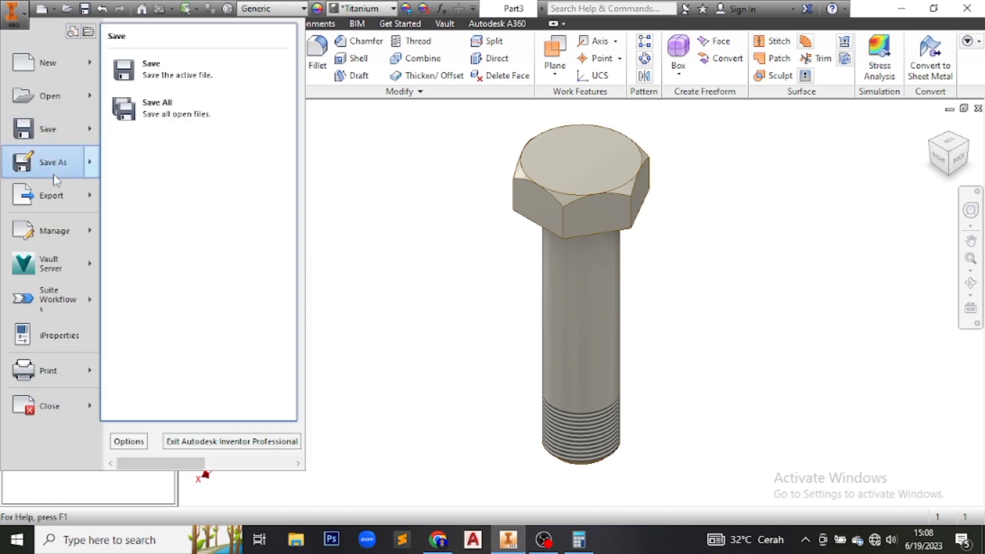
click(54, 162)
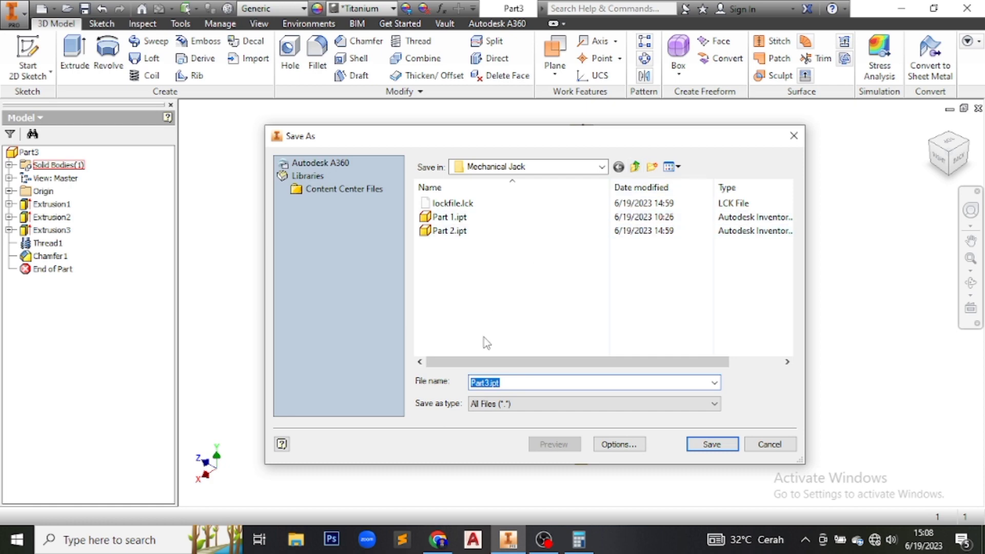
click(532, 383)
key(BackSpace)
key(BackSpace)
key(BackSpace)
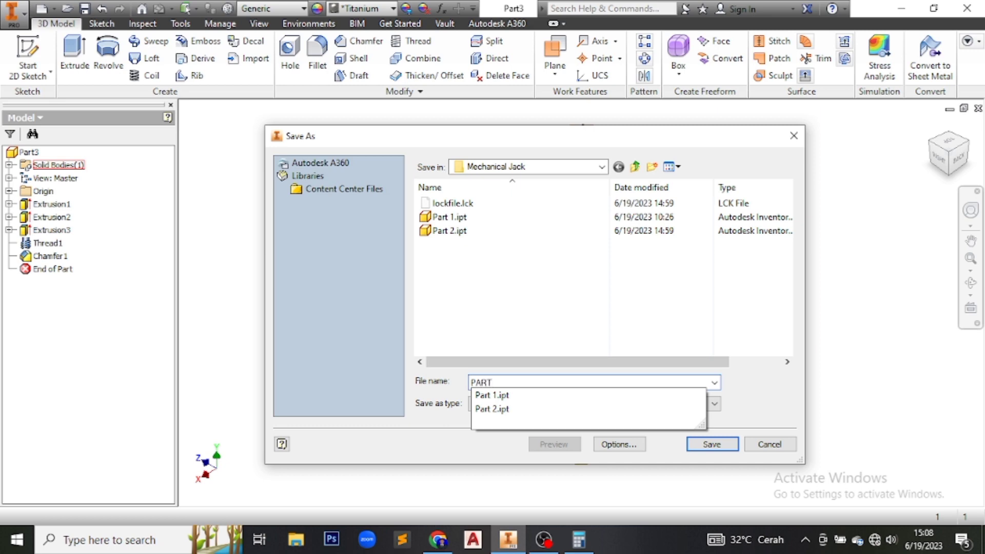
text(RT 3)
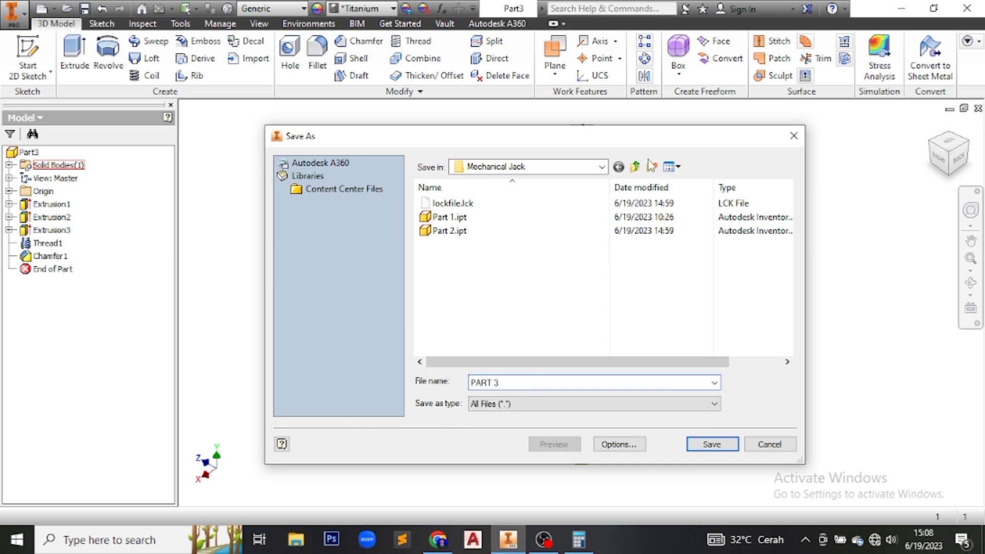
click(595, 166)
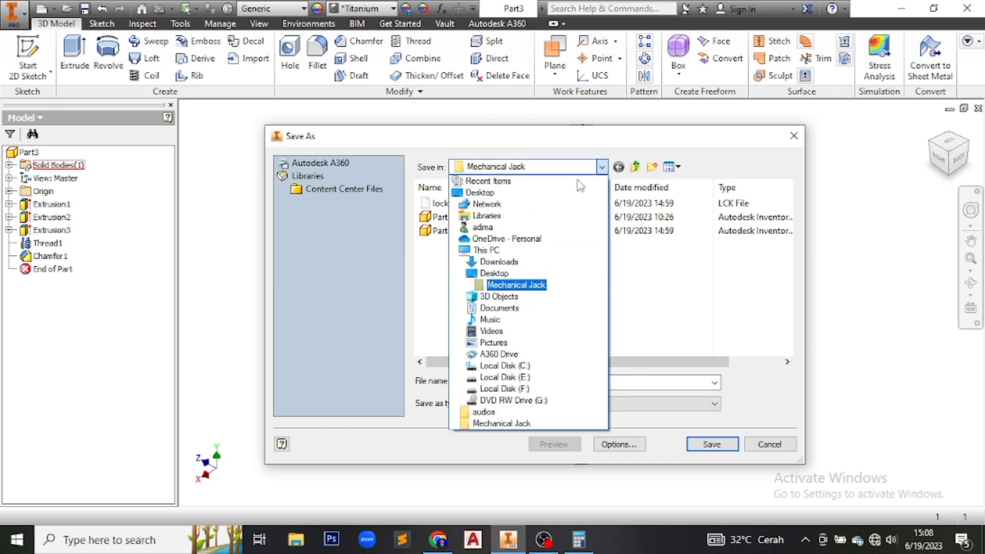
click(494, 272)
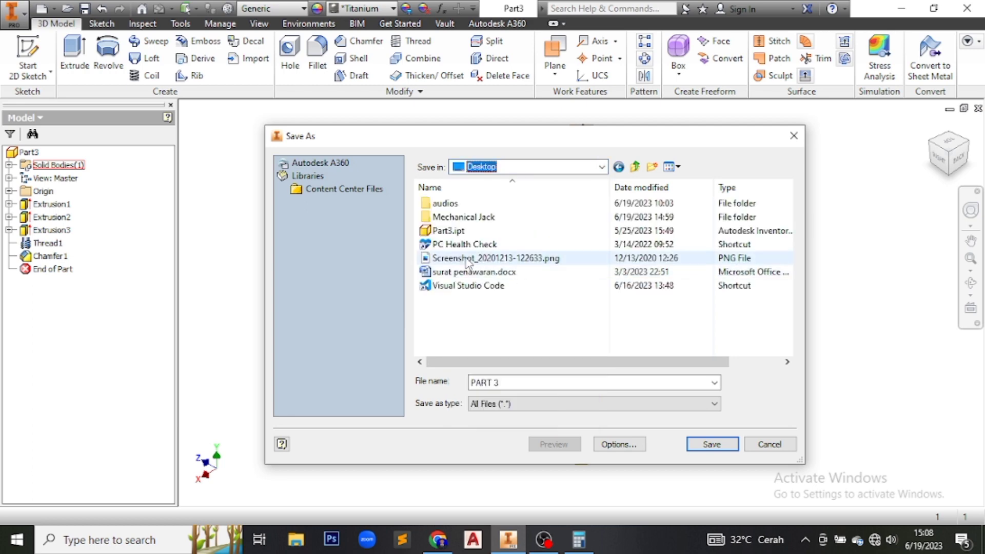
double_click(462, 217)
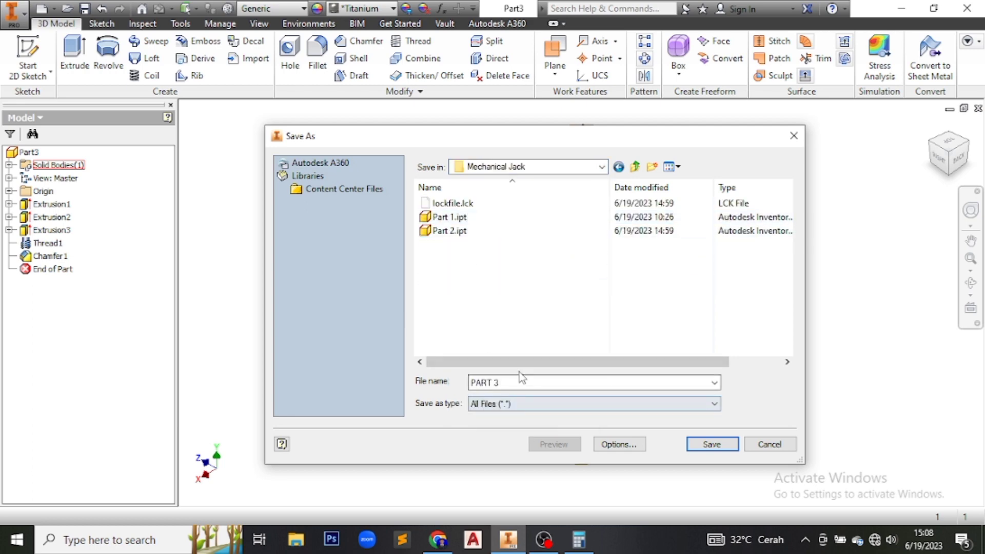
click(725, 447)
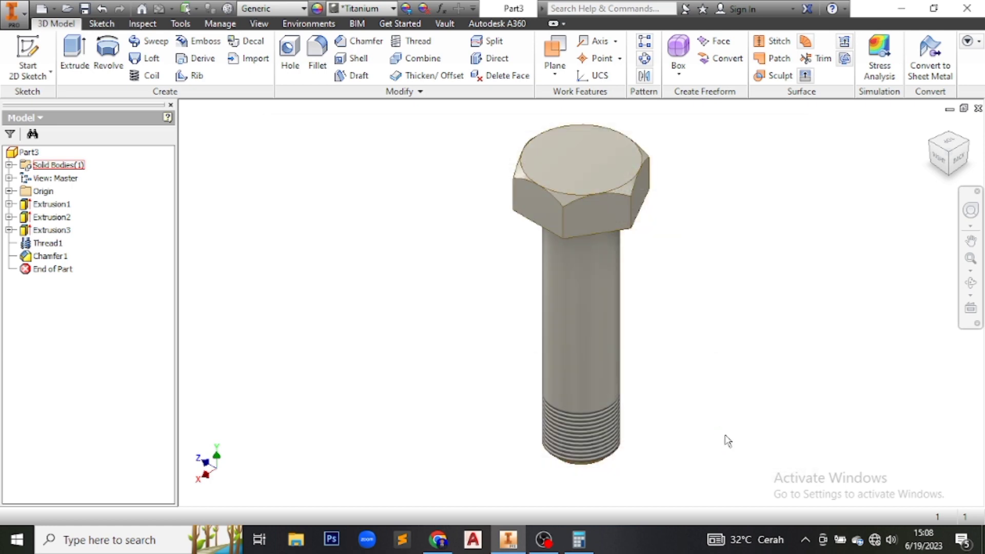